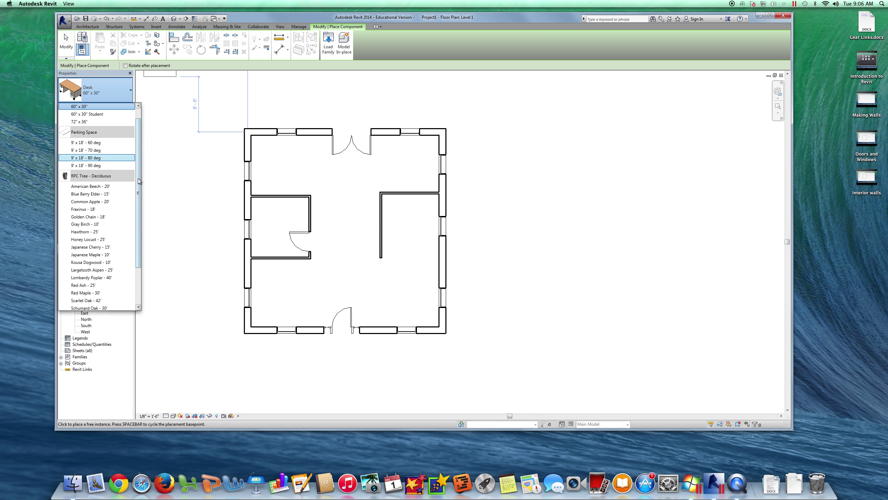
pyautogui.moveTo(140, 176); pyautogui.dragTo(139, 230)
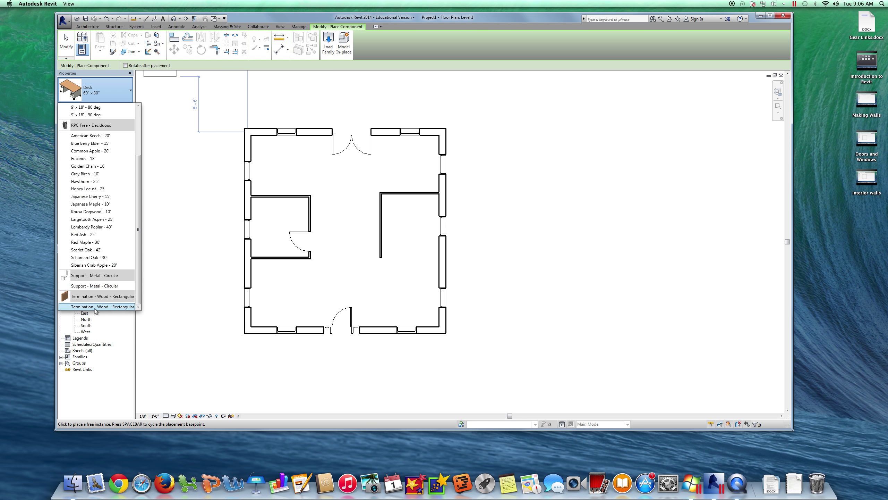
pyautogui.moveTo(140, 266); pyautogui.dragTo(146, 145)
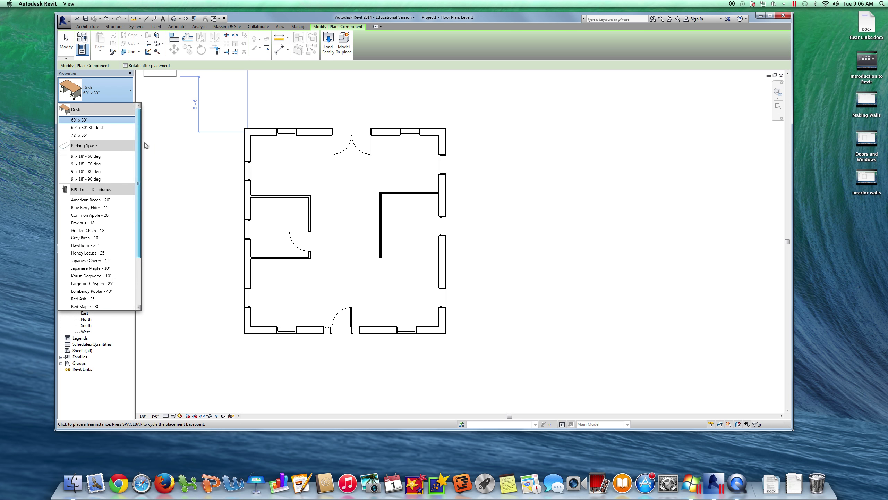
pyautogui.click(104, 91)
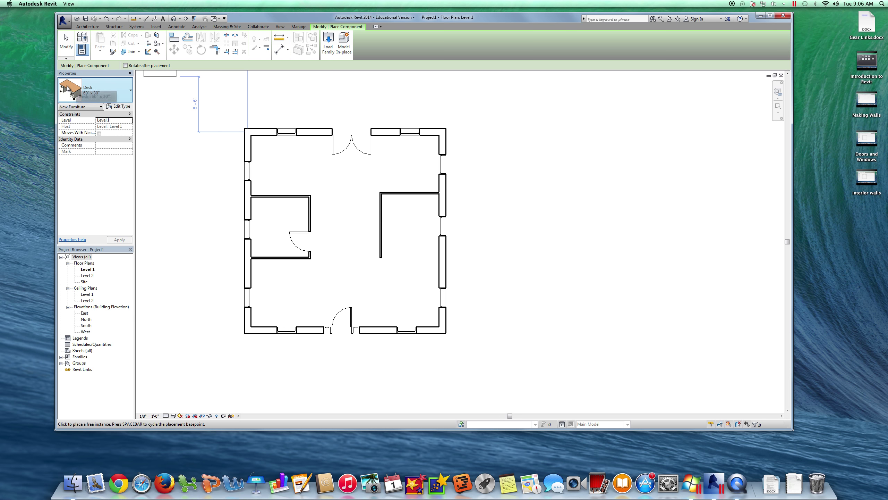
# - Load the Sofa family from the library's Furniture Seating folder and place a 72" sofa near the upper wall of the partitioned east room
pyautogui.click(329, 40)
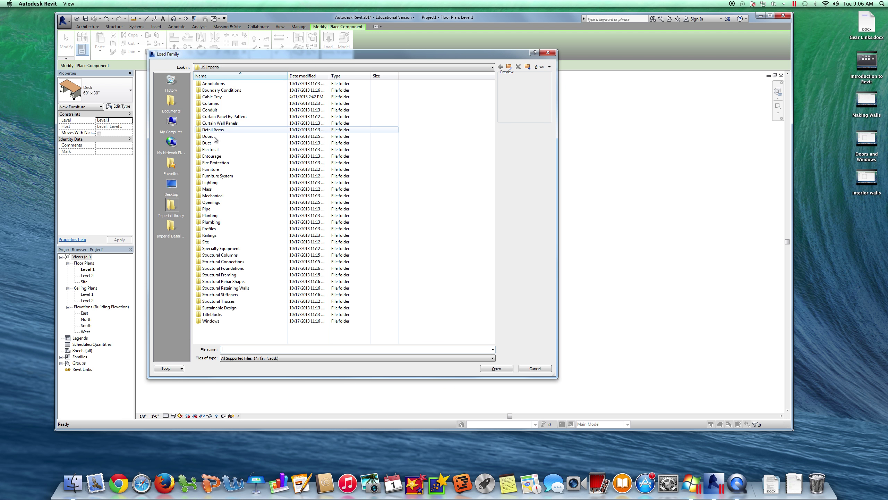
pyautogui.doubleClick(212, 170)
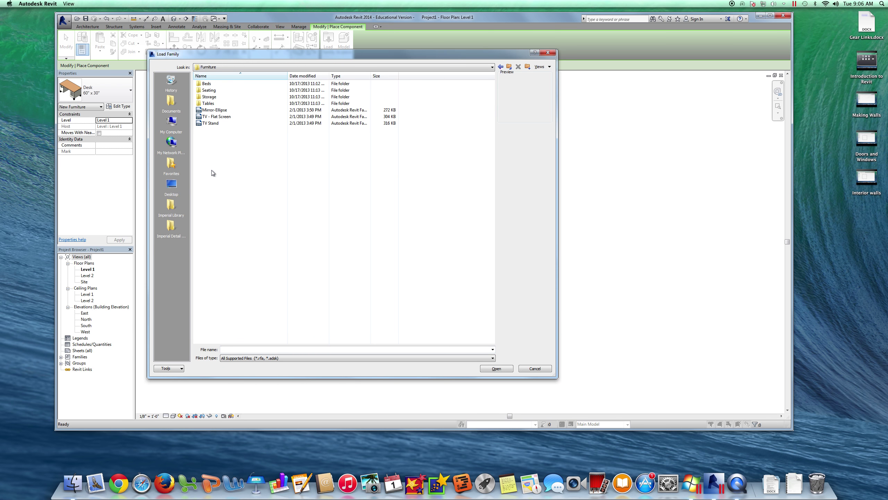
pyautogui.doubleClick(208, 91)
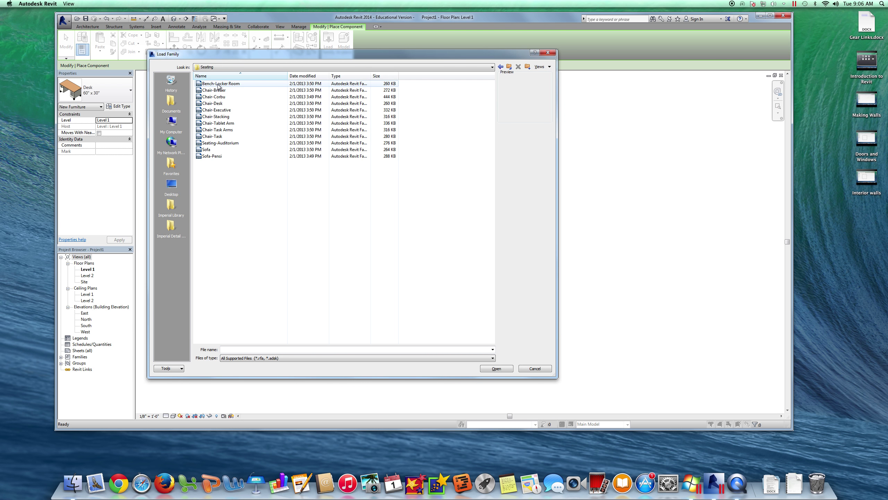
pyautogui.click(219, 84)
pyautogui.click(219, 90)
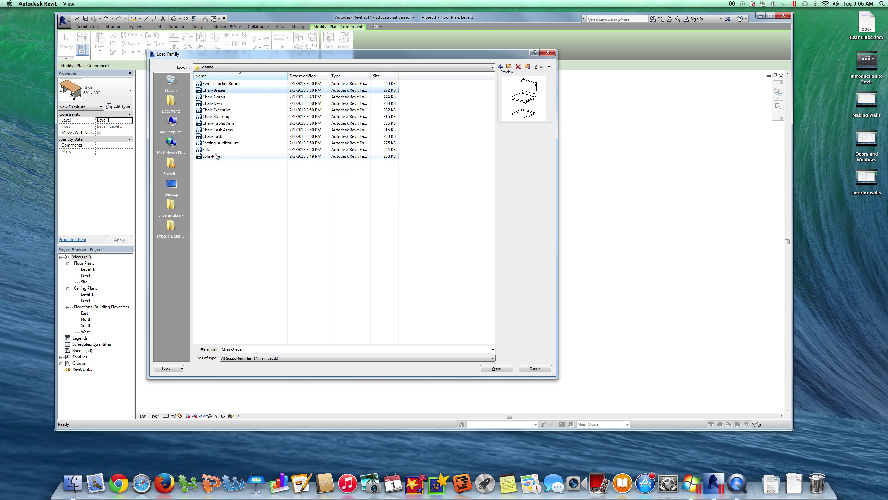
pyautogui.click(215, 98)
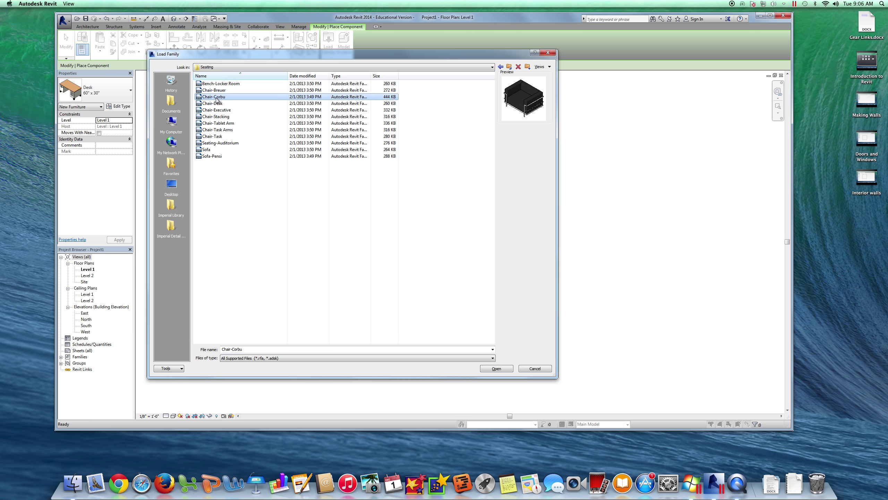
pyautogui.click(217, 103)
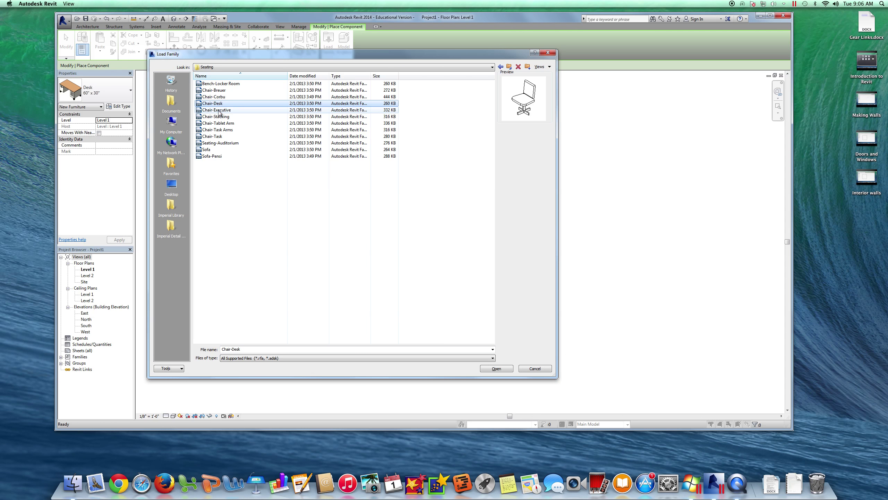
pyautogui.click(214, 150)
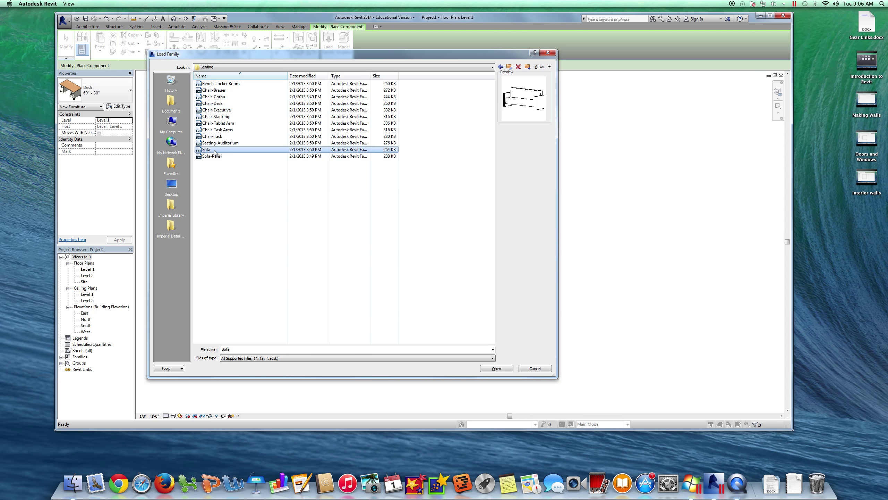
pyautogui.click(497, 369)
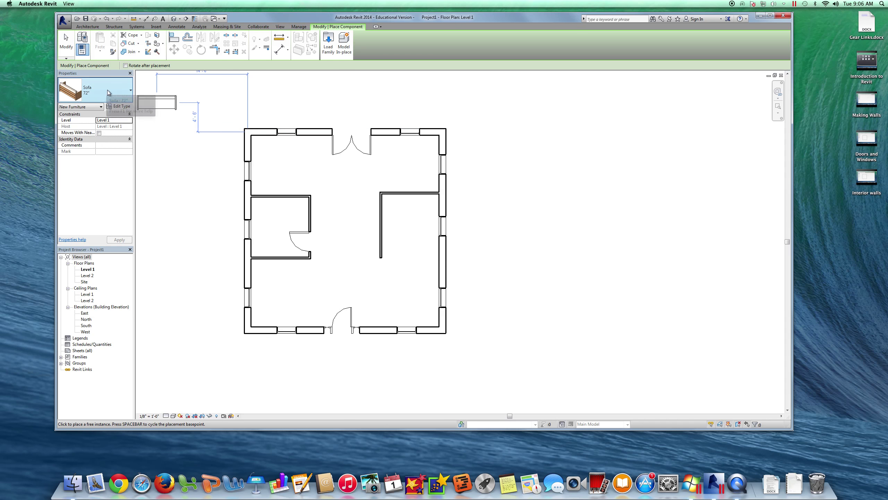
pyautogui.click(414, 209)
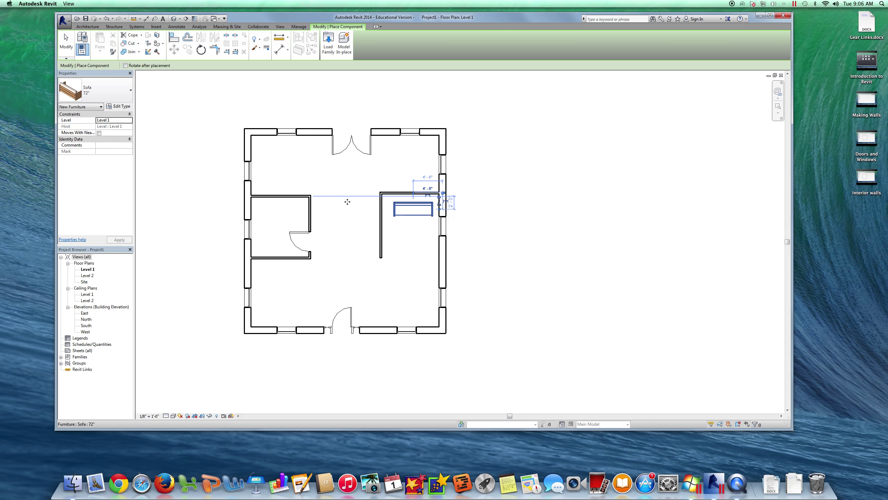
pyautogui.click(64, 43)
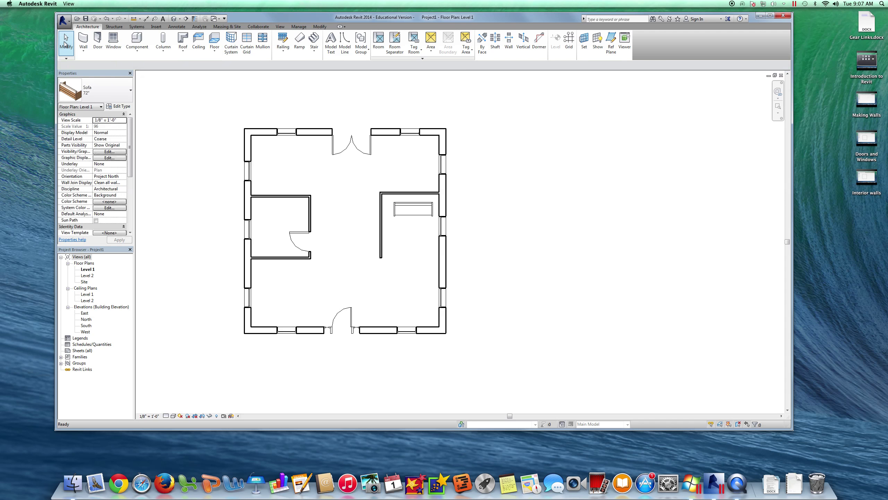
# - Start loading another component family and open the Tables folder within the Furniture library
pyautogui.click(130, 41)
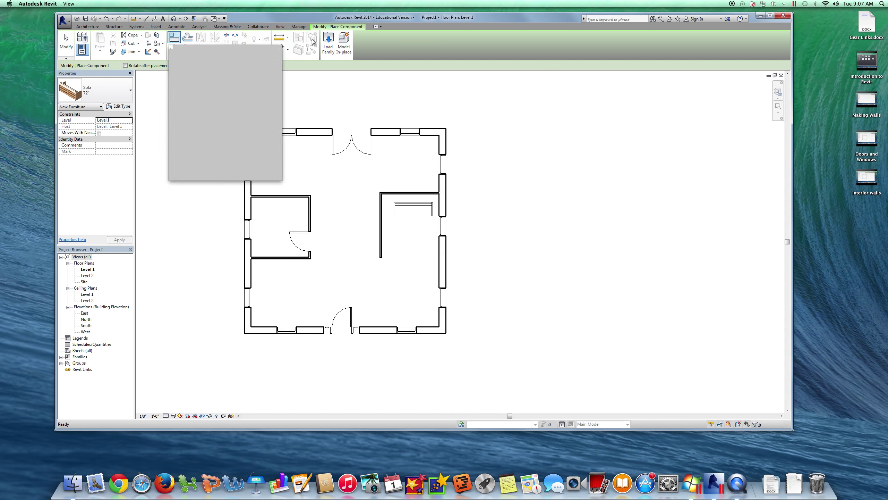
pyautogui.click(331, 37)
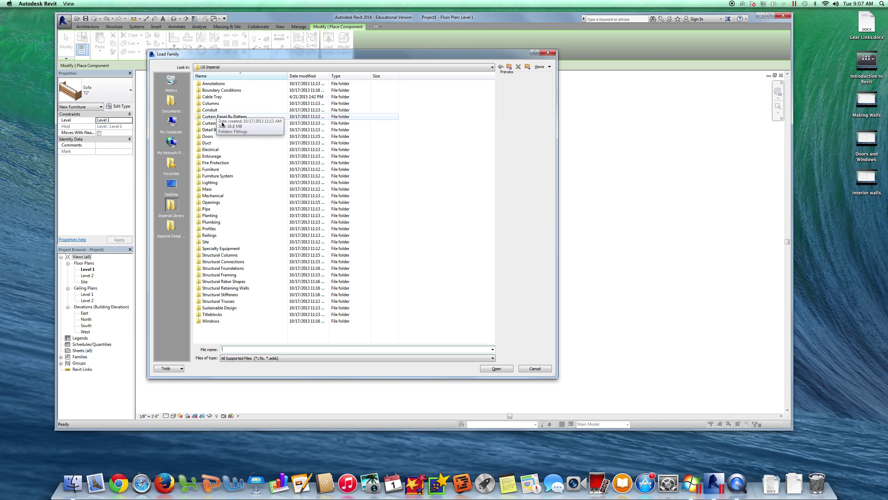
pyautogui.doubleClick(217, 169)
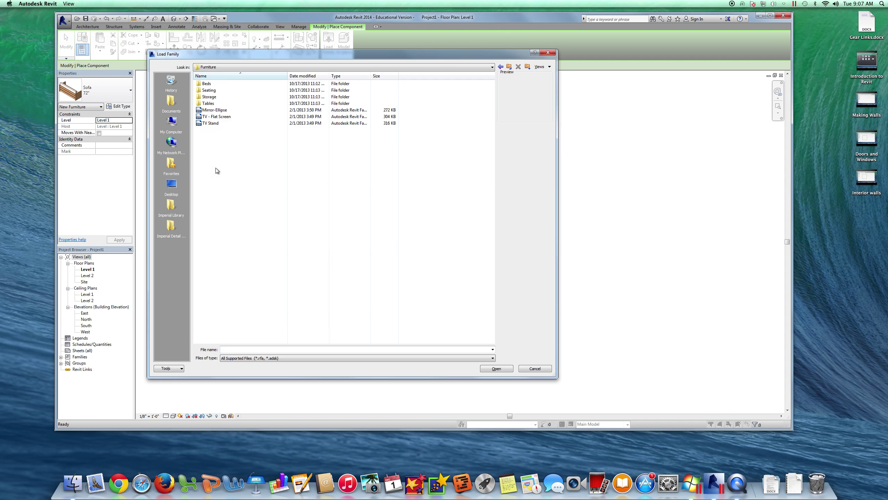
pyautogui.doubleClick(210, 91)
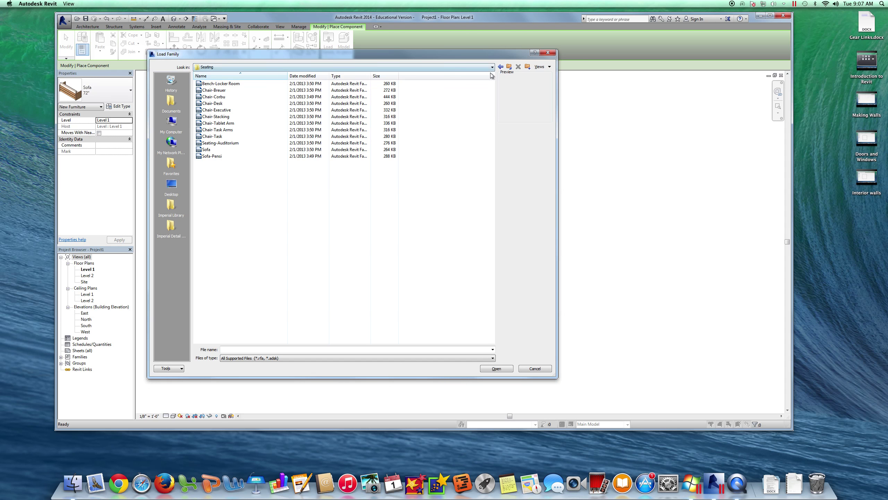
pyautogui.click(501, 67)
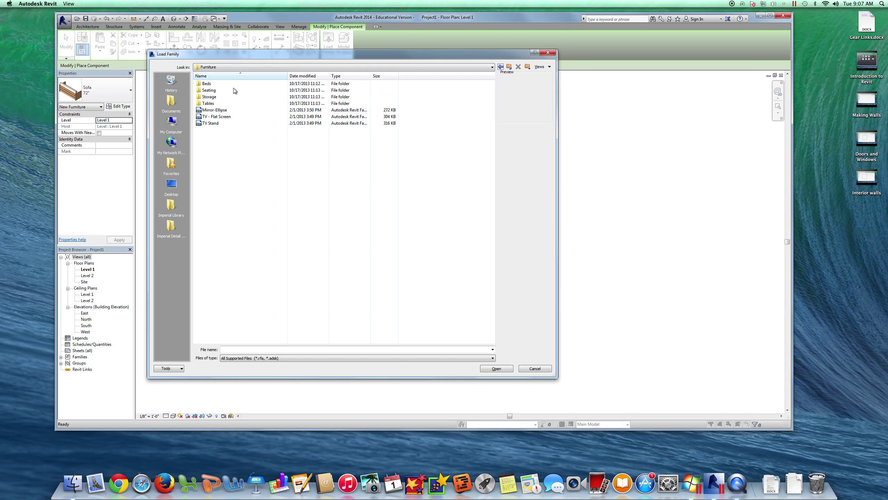
pyautogui.doubleClick(212, 105)
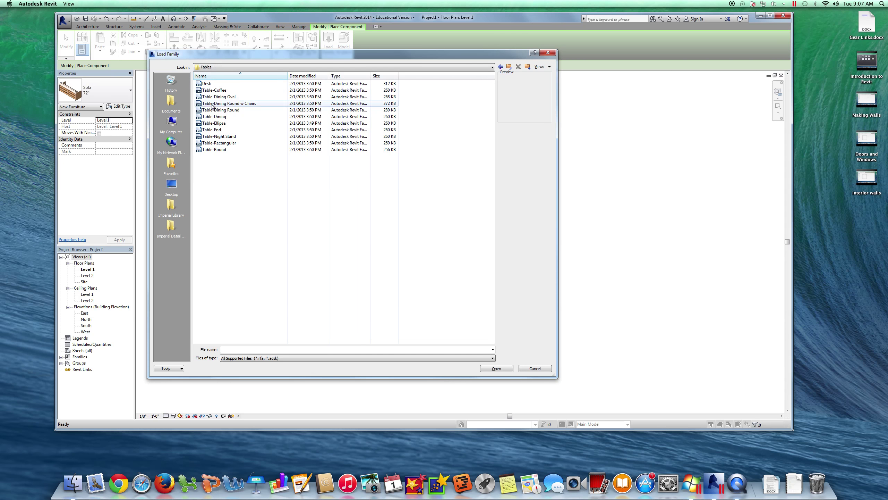
# - Preview the table families, load Table-Dining Oval, and place a 36" x 72" oval table in the plan's northeast area above the sofa
pyautogui.click(219, 90)
pyautogui.click(220, 97)
pyautogui.click(221, 104)
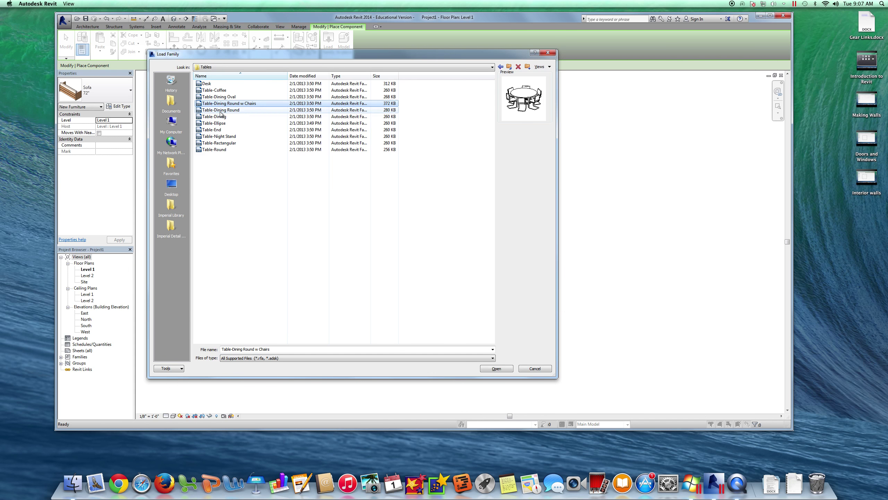
pyautogui.click(221, 111)
pyautogui.click(221, 117)
pyautogui.click(220, 123)
pyautogui.click(219, 131)
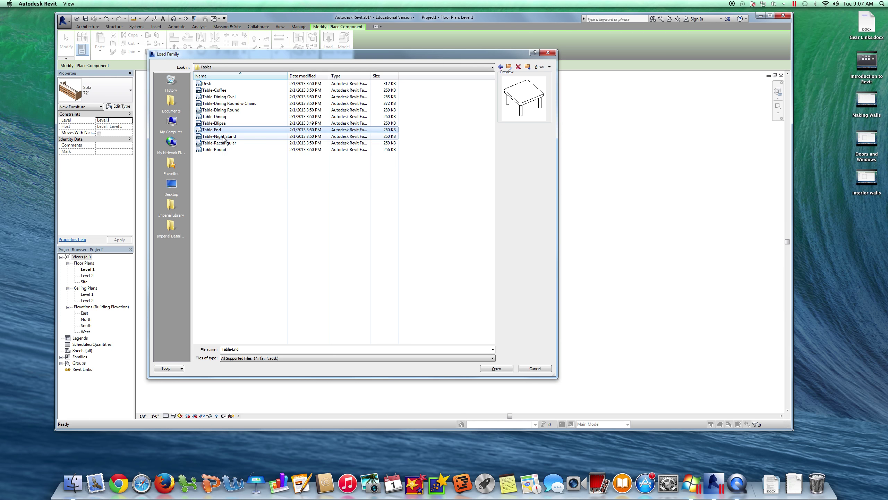
pyautogui.click(222, 118)
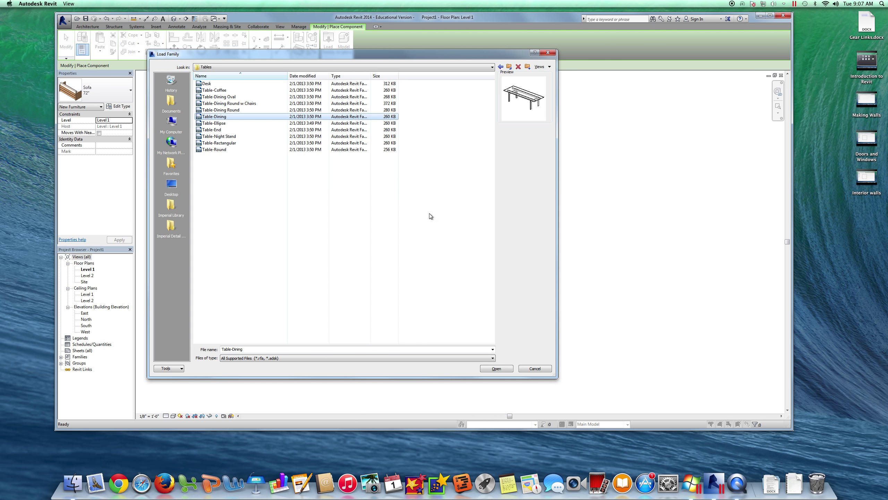
pyautogui.click(222, 118)
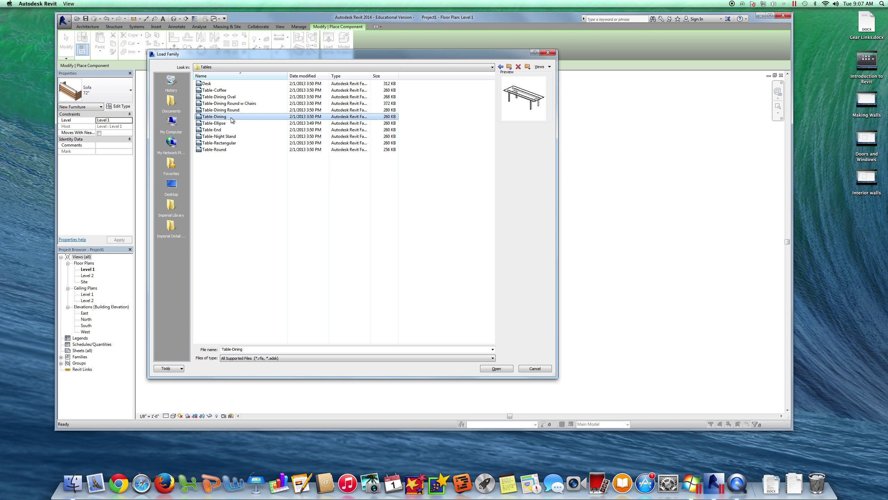
pyautogui.click(231, 98)
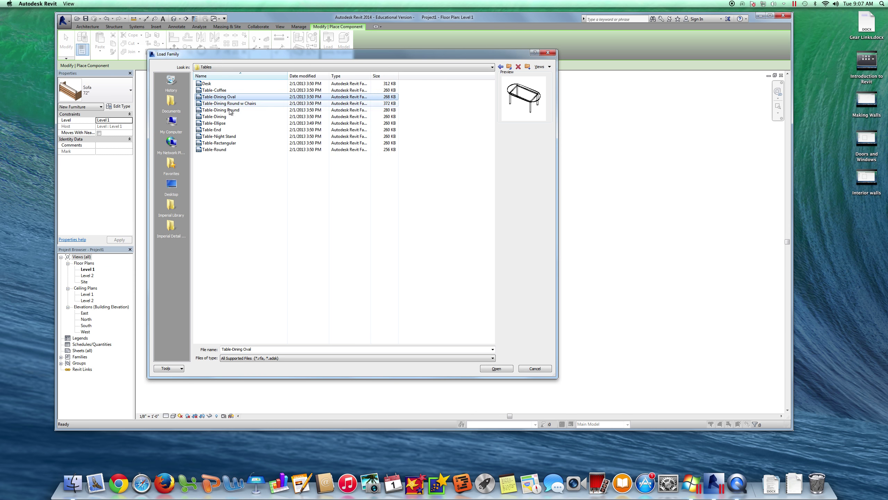
pyautogui.click(501, 370)
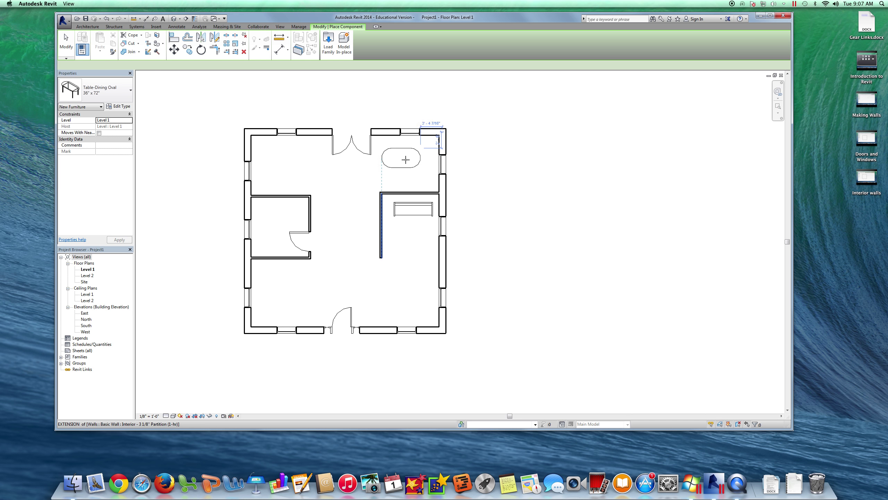
pyautogui.click(409, 163)
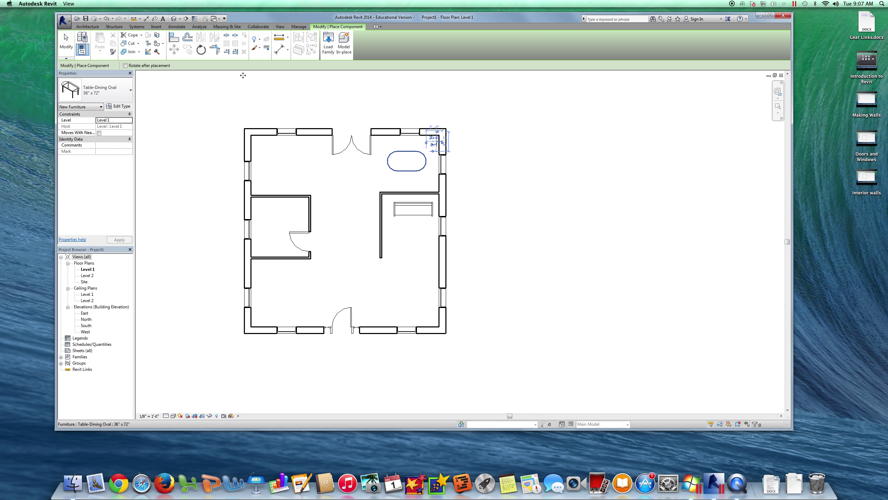
# - Browse the Furniture Seating families for a chair, previewing Chair-Stacking, Chair-Tablet Arm, Chair-Task Arms and Chair-Task
pyautogui.click(328, 43)
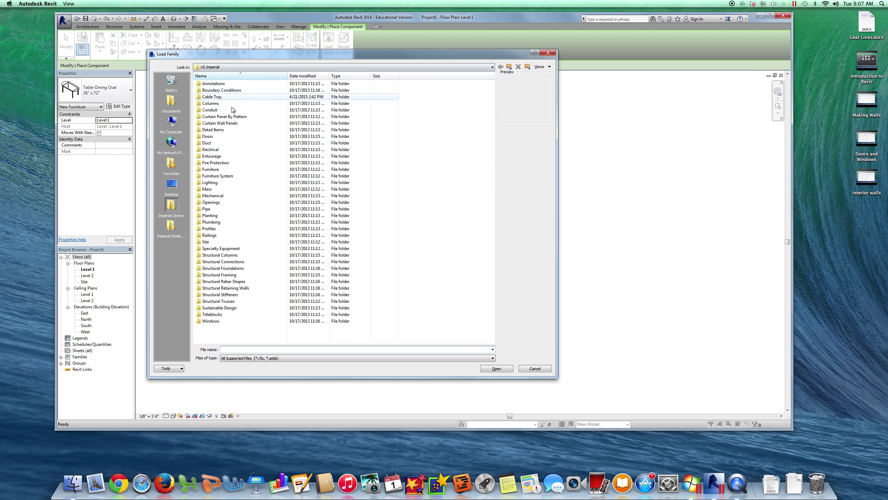
pyautogui.click(202, 169)
pyautogui.doubleClick(202, 170)
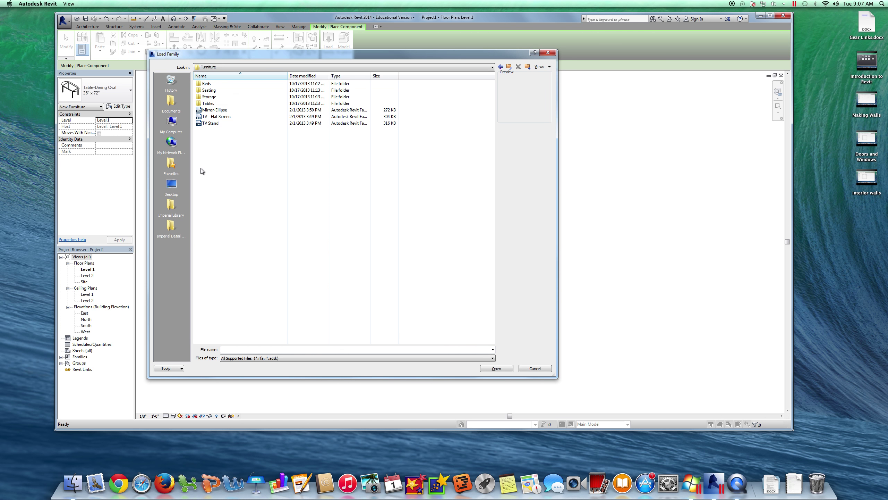
pyautogui.click(201, 91)
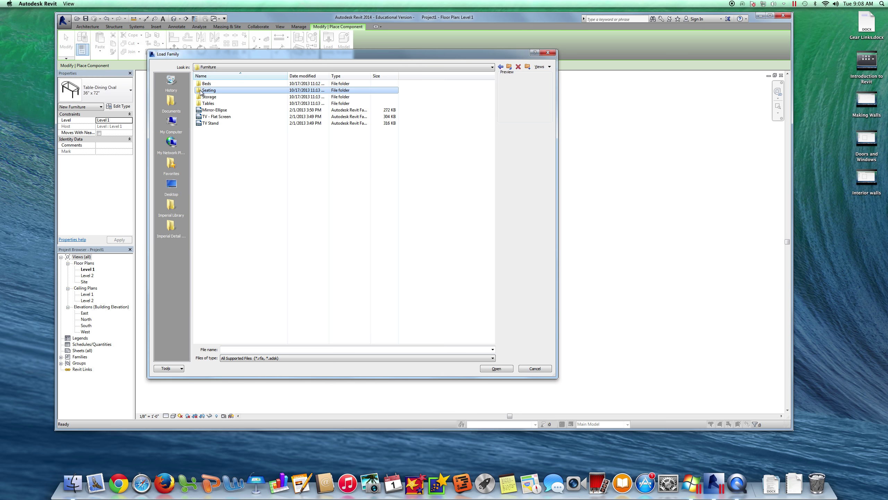
pyautogui.doubleClick(201, 91)
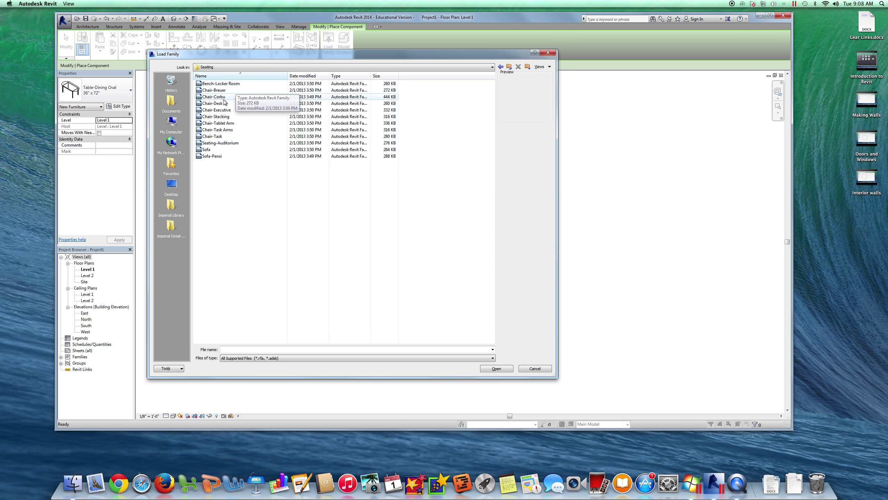
pyautogui.click(224, 117)
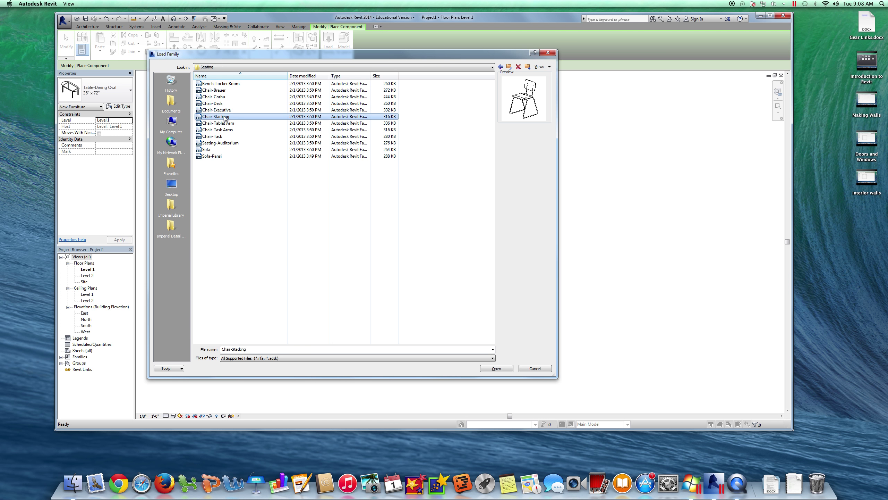
pyautogui.click(225, 124)
pyautogui.click(224, 129)
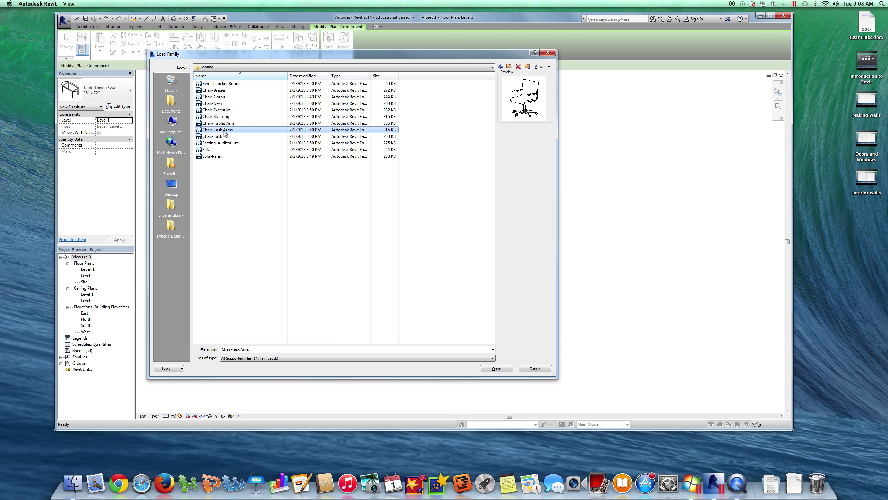
pyautogui.click(221, 138)
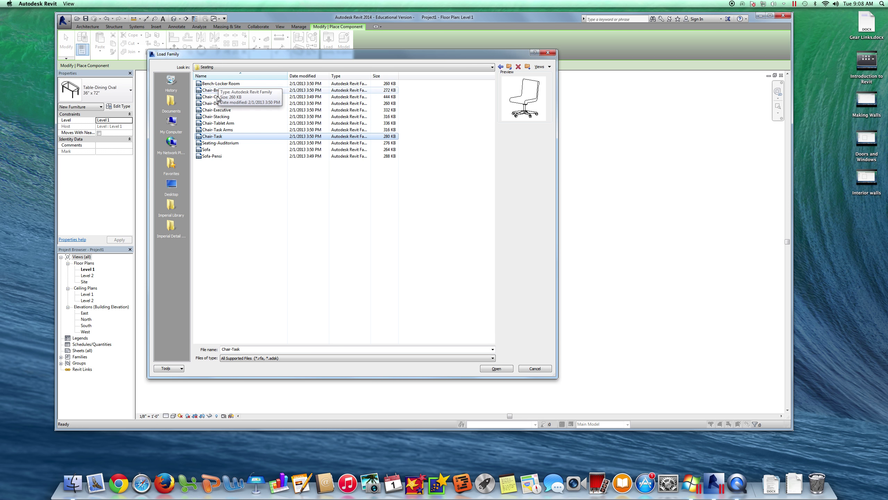
# - Leave the Furniture folders and browse the US Imperial library's Detail Items folder, looking inside Div 10-Specialties
pyautogui.click(501, 67)
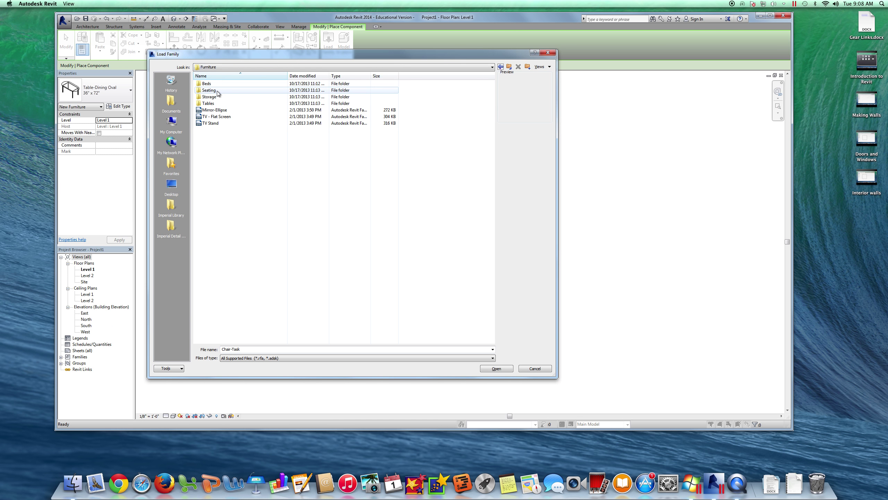
pyautogui.click(211, 104)
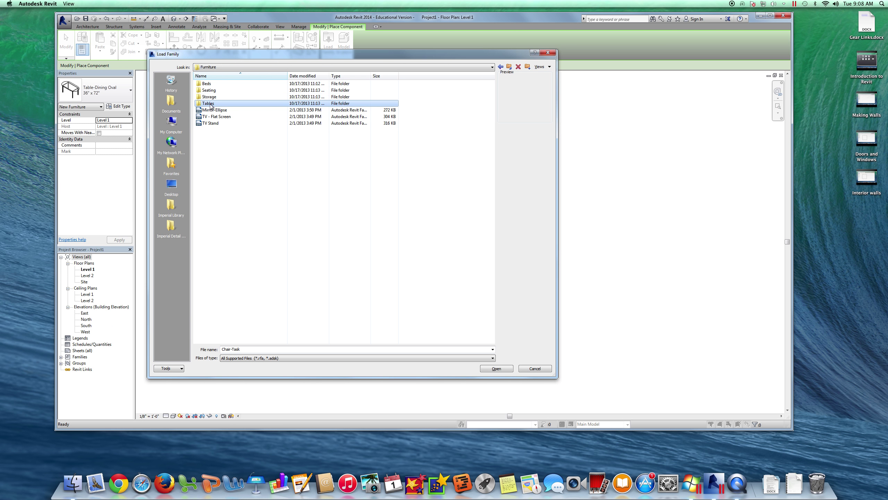
pyautogui.click(501, 67)
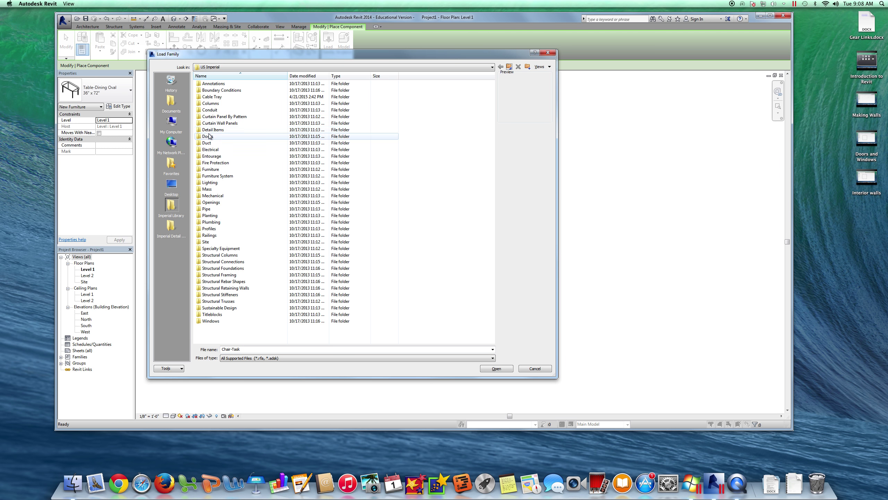
pyautogui.doubleClick(202, 130)
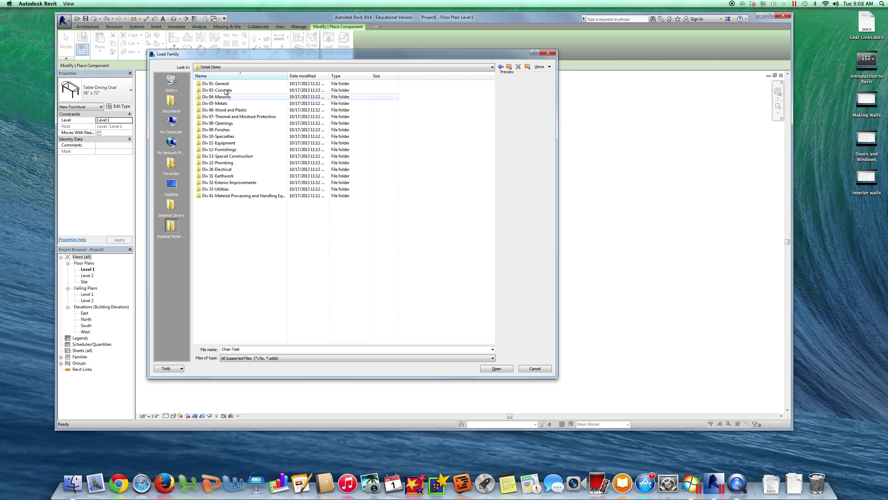
pyautogui.doubleClick(219, 136)
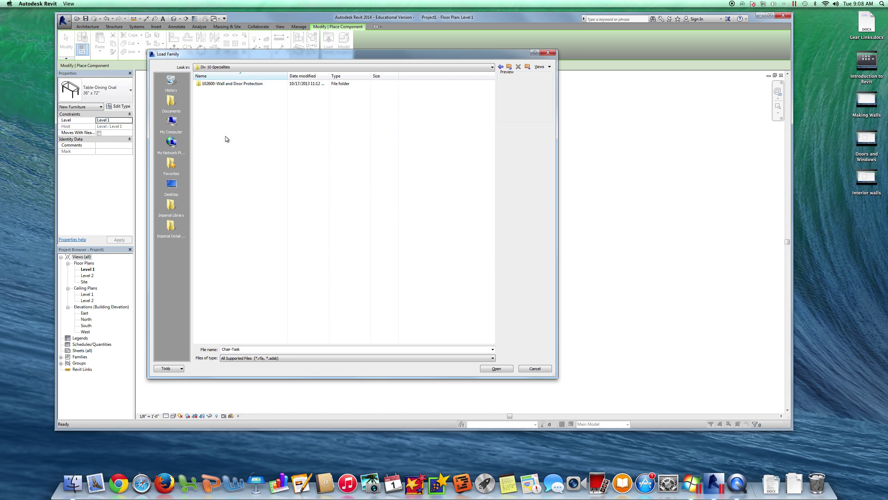
pyautogui.click(500, 67)
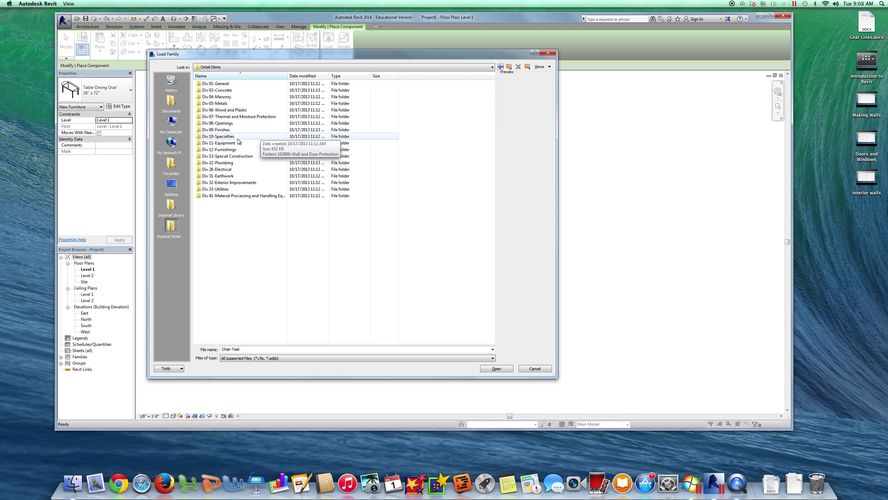
# - Look through the Div 12-Furnishings folder, including 124000-Furnishing and Accessories, and the Div 11-Equipment folder for usable components
pyautogui.doubleClick(231, 150)
pyautogui.click(229, 85)
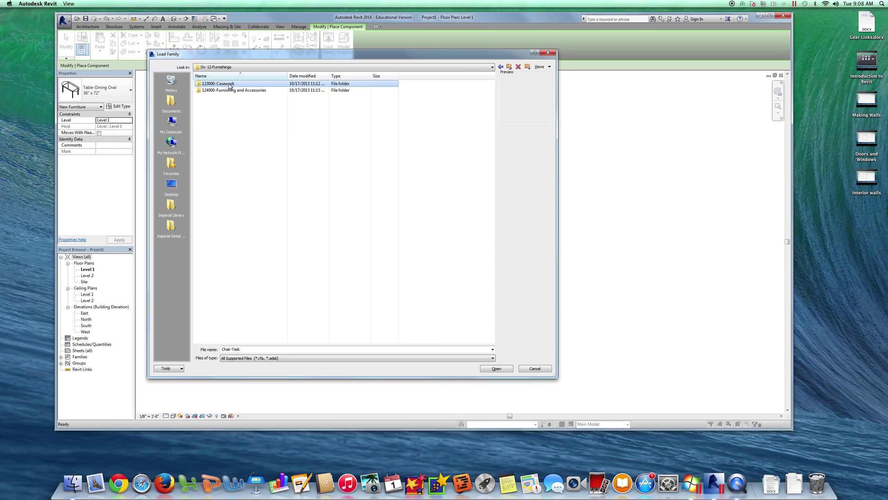
pyautogui.doubleClick(229, 90)
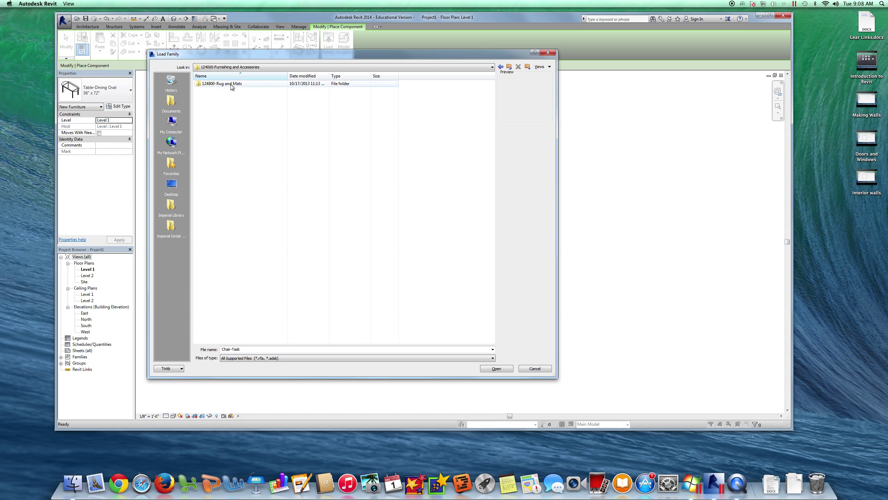
pyautogui.click(500, 68)
pyautogui.click(171, 226)
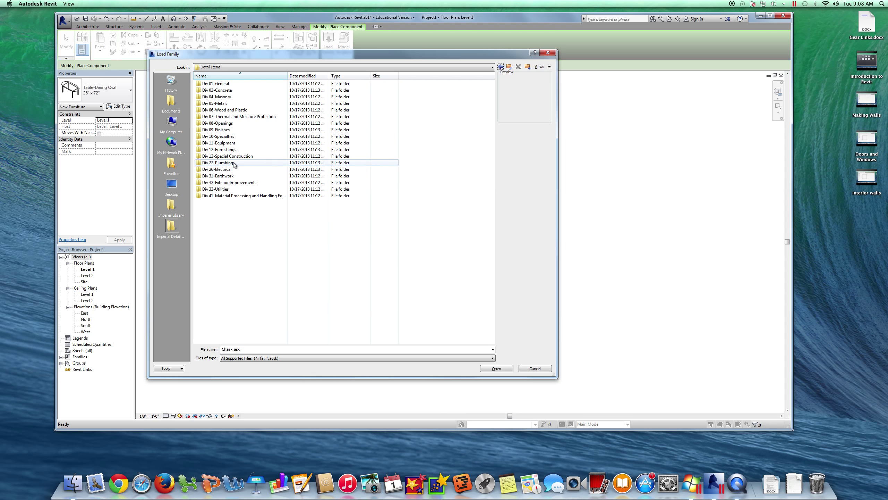
pyautogui.doubleClick(230, 143)
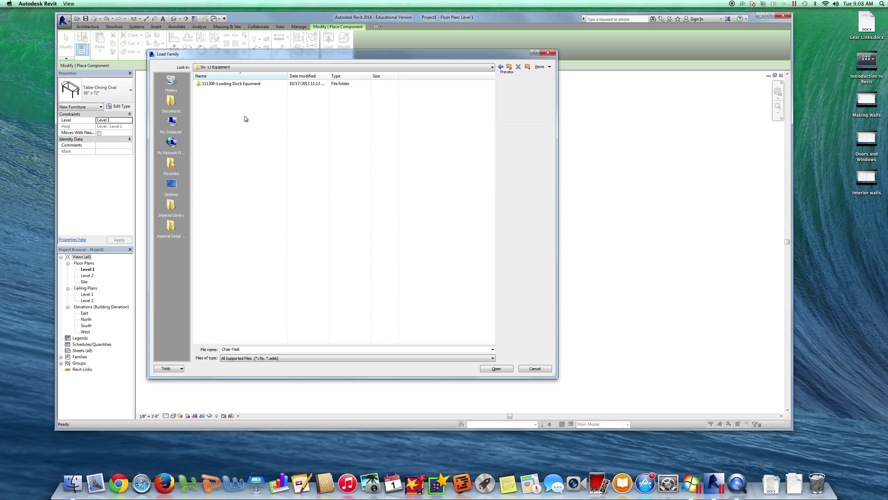
pyautogui.click(501, 66)
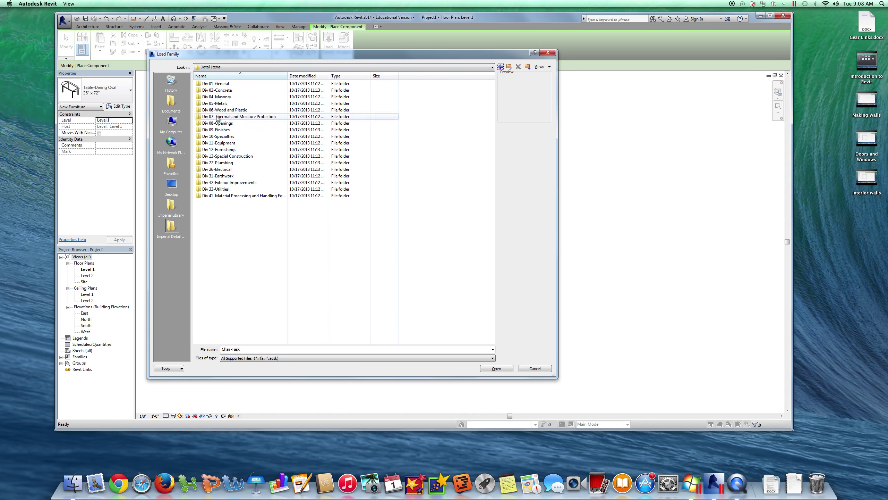
# - Open the US Imperial library's Entourage folder and preview its families from RPC Beetle through Semi Truck
pyautogui.click(500, 67)
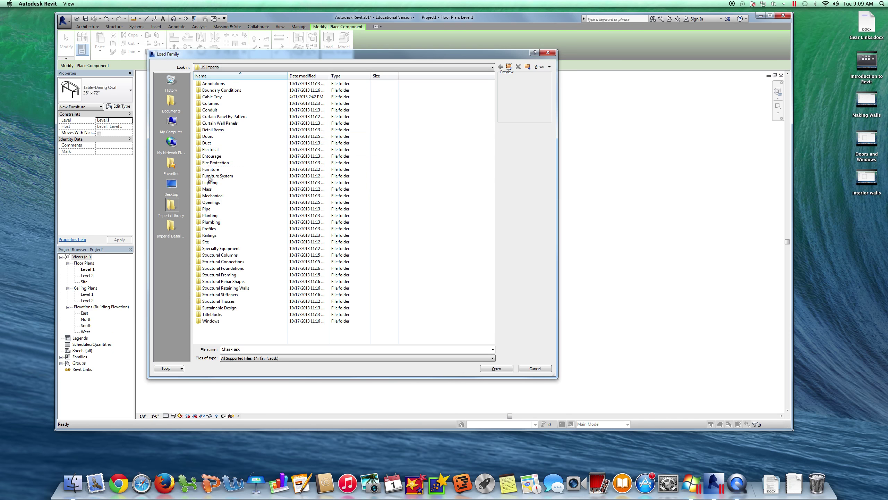
pyautogui.click(209, 158)
pyautogui.doubleClick(209, 158)
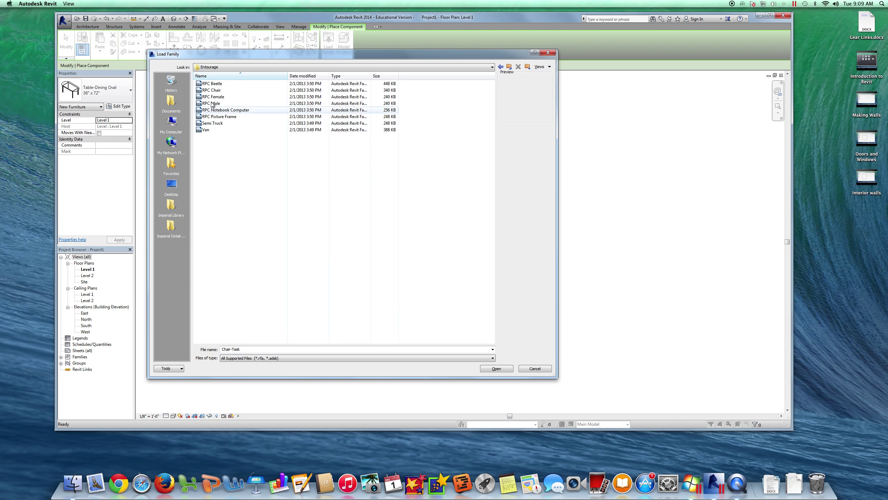
pyautogui.click(217, 84)
pyautogui.click(217, 91)
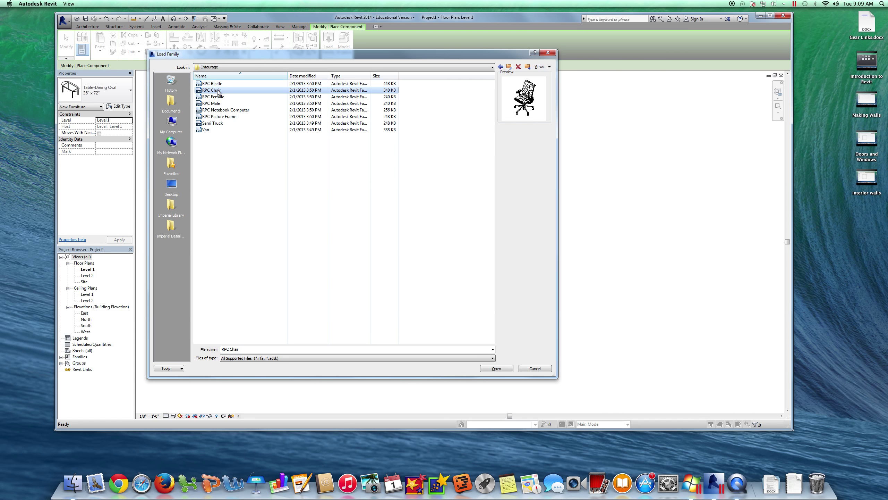
pyautogui.click(217, 97)
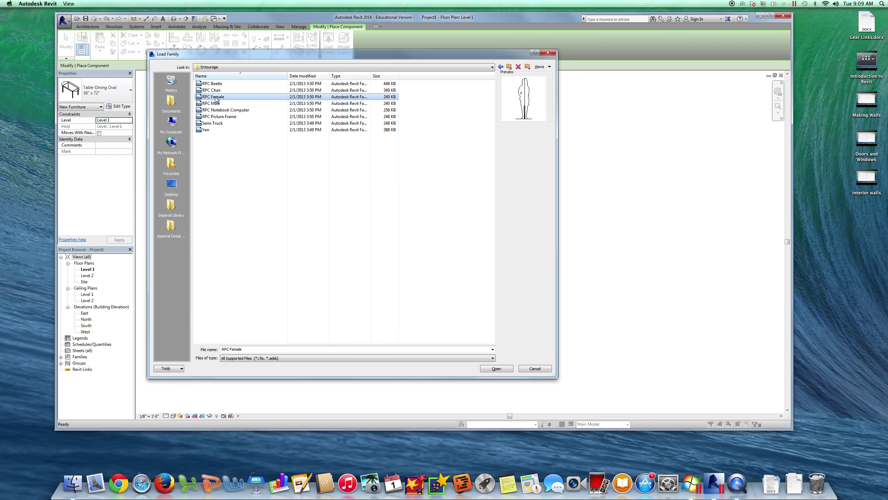
pyautogui.click(216, 103)
pyautogui.click(223, 110)
pyautogui.click(221, 117)
pyautogui.click(218, 124)
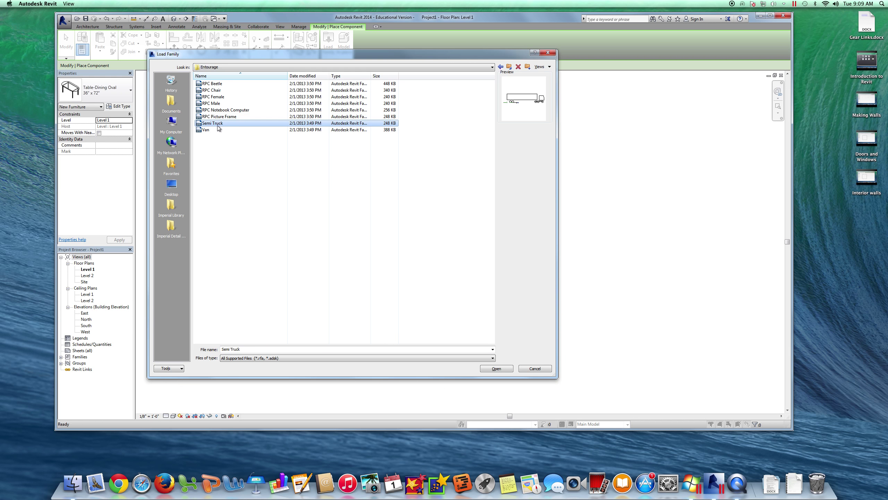
pyautogui.click(214, 137)
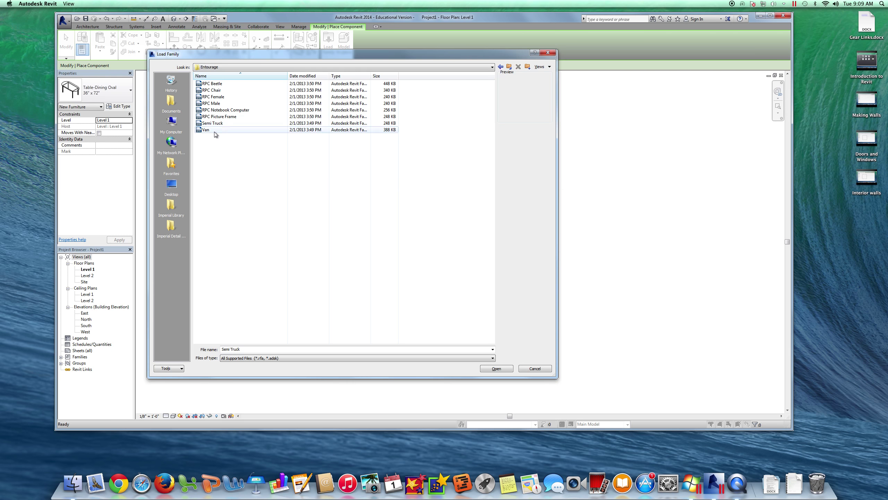
# - Switch to the library's Planting folder and preview RPC Plant - Tropical, RPC Shrub and RPC Tree - Conifer
pyautogui.click(501, 67)
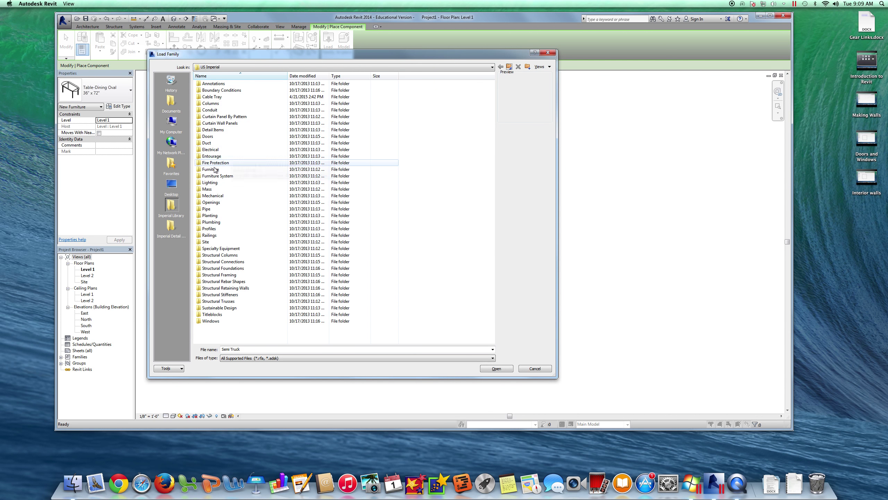
pyautogui.doubleClick(210, 216)
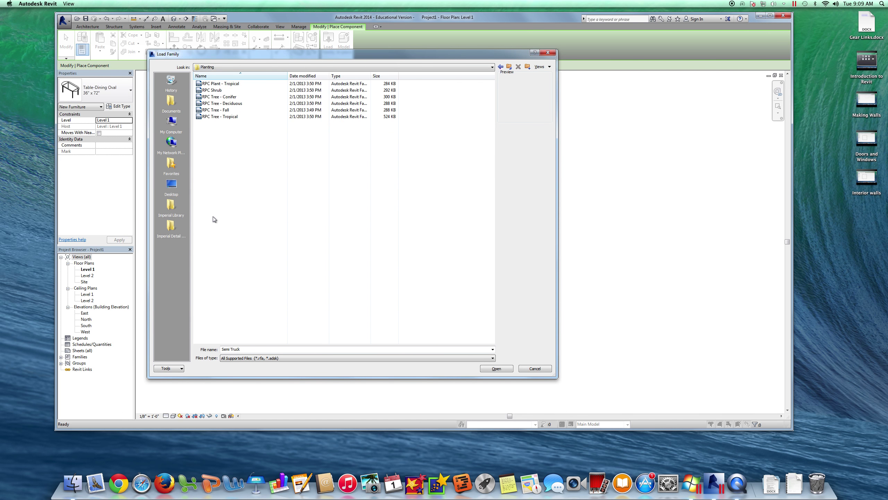
pyautogui.click(237, 85)
pyautogui.click(236, 90)
pyautogui.click(227, 98)
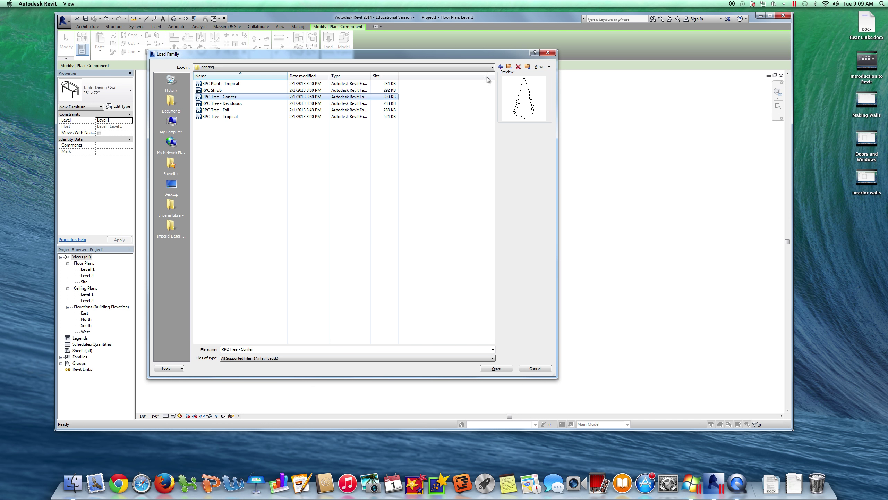
# - Open Specialty Equipment's Classroom-Library folder and preview the double-sided carrel, Single Carrel and Stack Shelving families
pyautogui.click(501, 67)
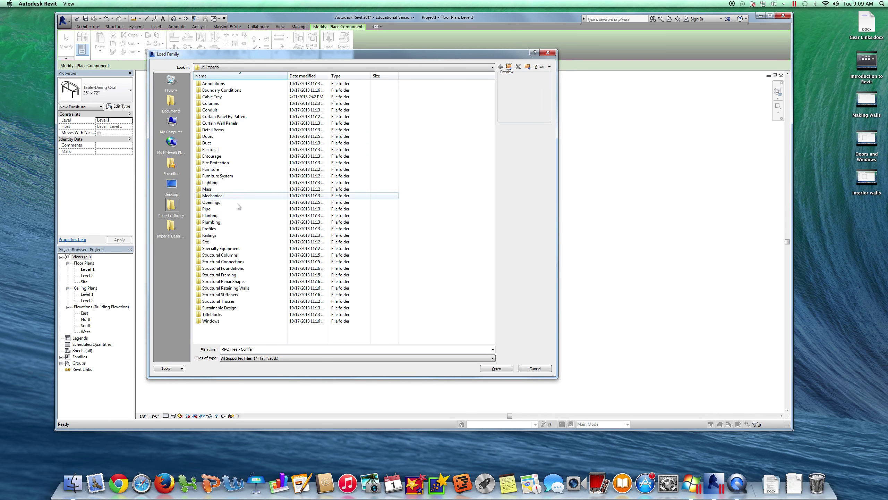
pyautogui.doubleClick(229, 247)
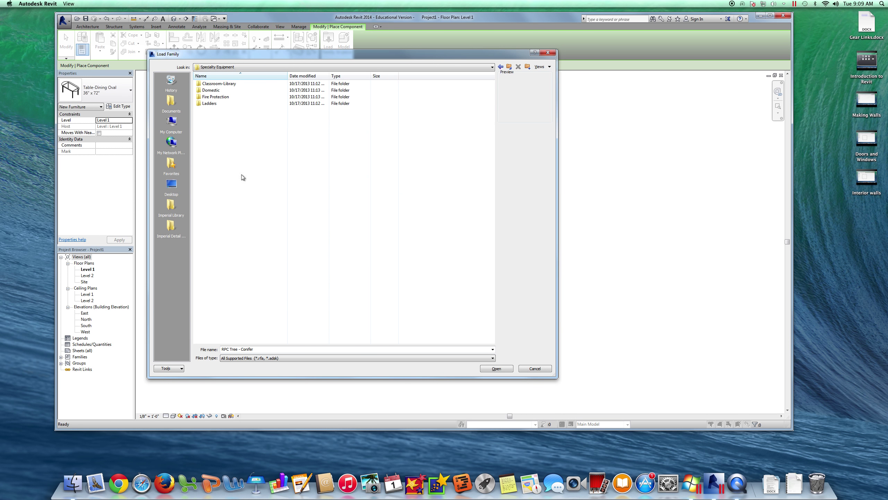
pyautogui.click(228, 85)
pyautogui.doubleClick(228, 85)
pyautogui.click(227, 85)
pyautogui.click(227, 91)
pyautogui.click(224, 97)
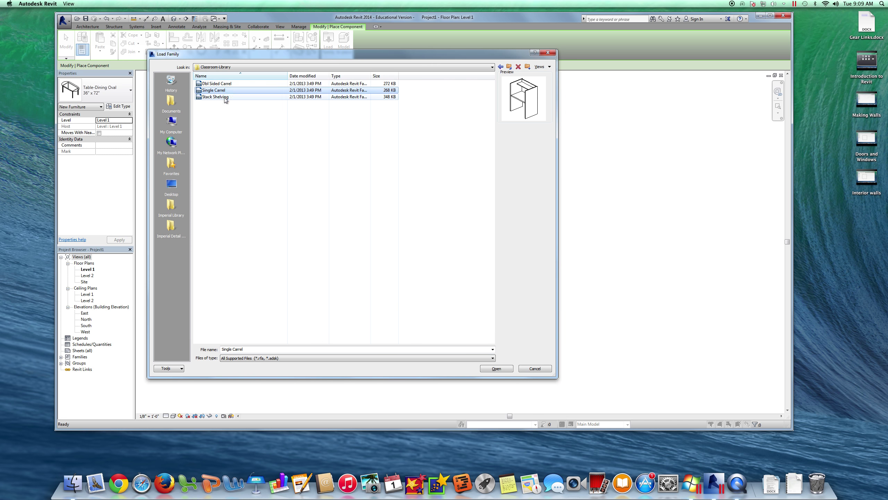
# - Compare the small and medium kitchenettes in Specialty Equipment's Domestic folder and load Kitchenette - Medium
pyautogui.click(508, 67)
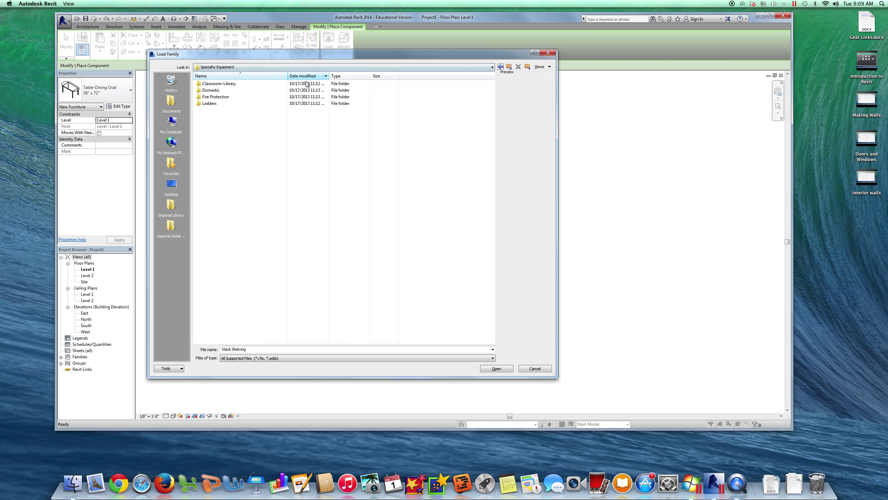
pyautogui.doubleClick(268, 90)
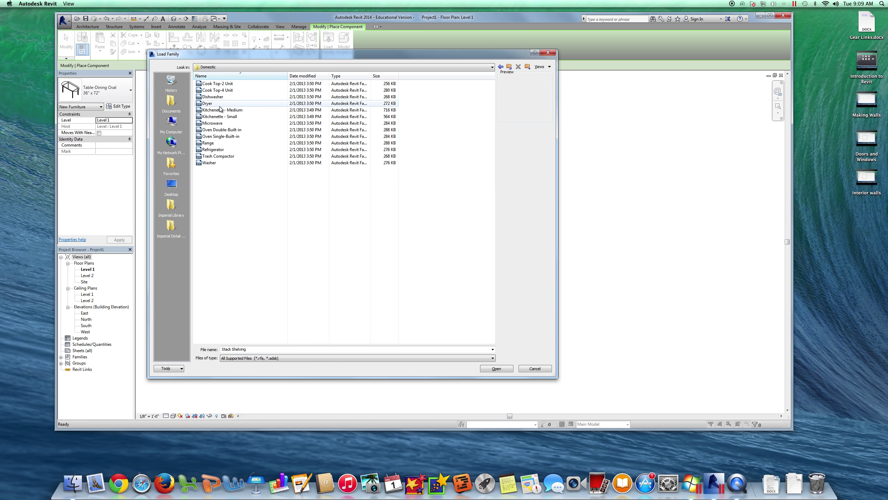
pyautogui.click(217, 117)
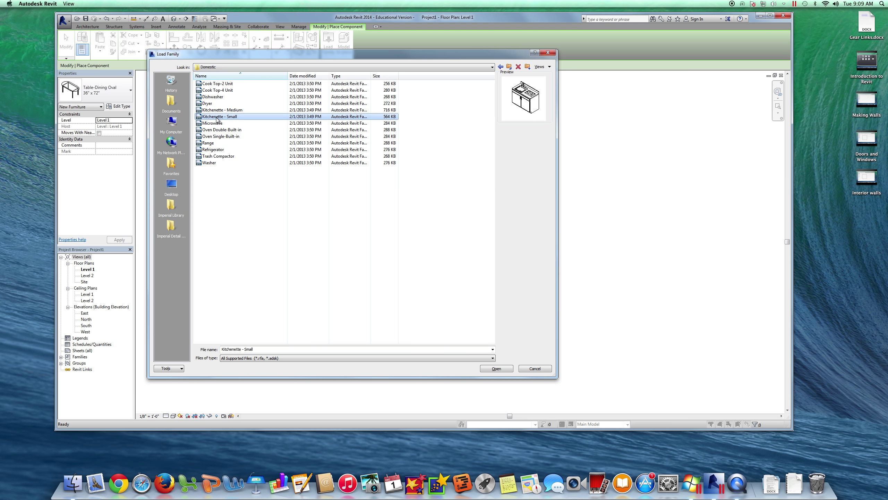
pyautogui.click(218, 110)
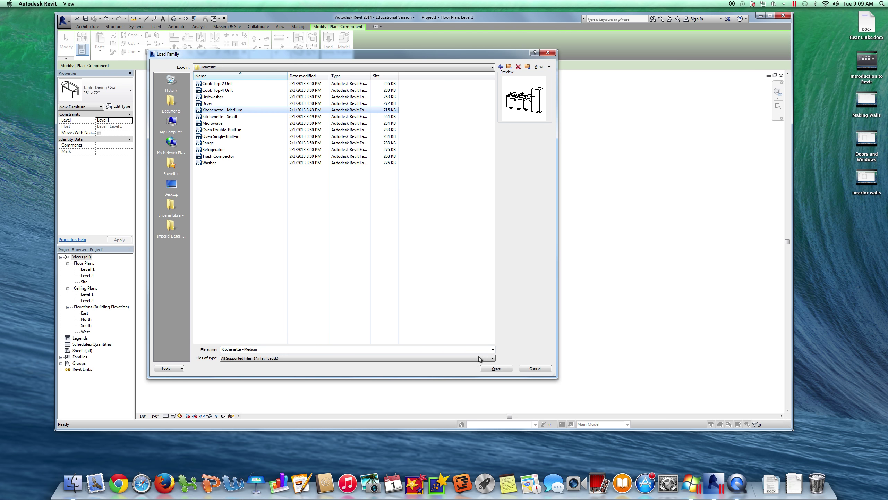
pyautogui.click(496, 369)
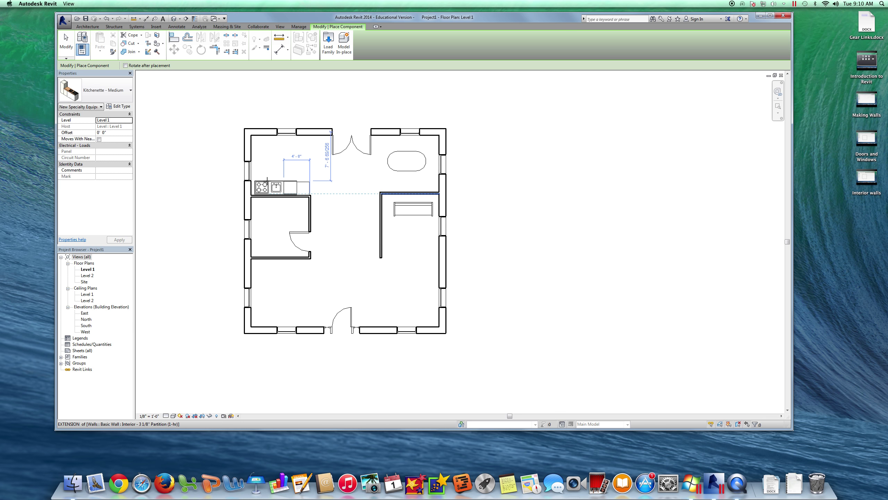
# - Place one medium kitchenette in the plan's northwest area, along the upper side of the small west room's partition, and finish placing components
pyautogui.click(267, 179)
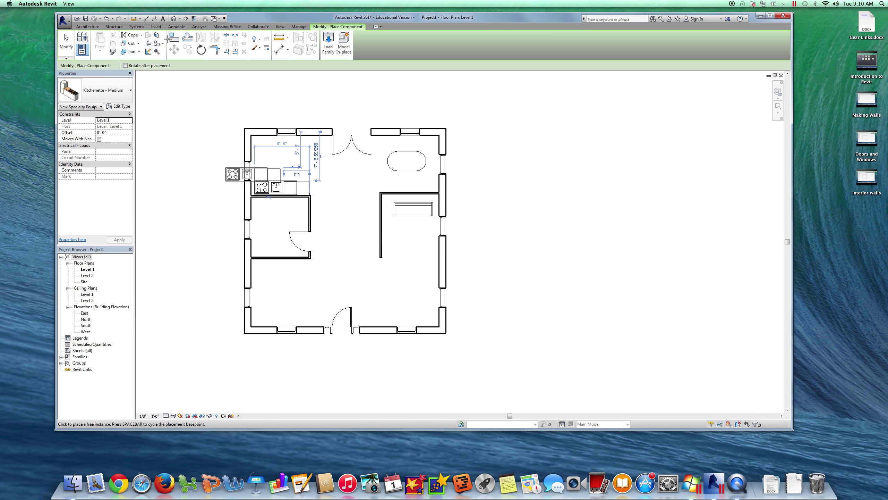
pyautogui.press('Escape')
pyautogui.press('Escape')
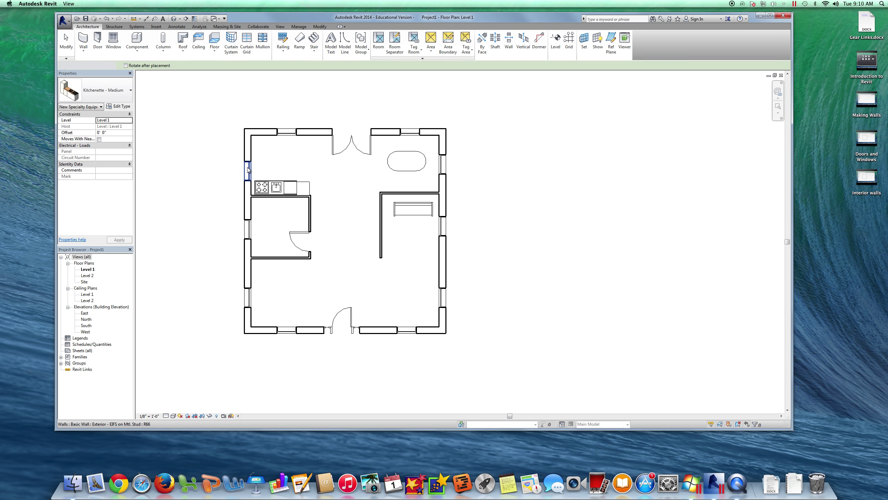
pyautogui.click(247, 159)
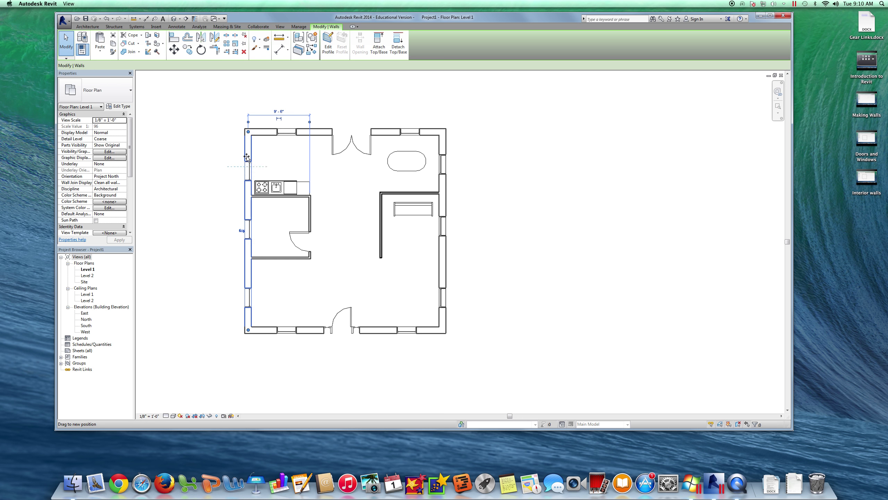
pyautogui.moveTo(247, 158); pyautogui.dragTo(250, 172)
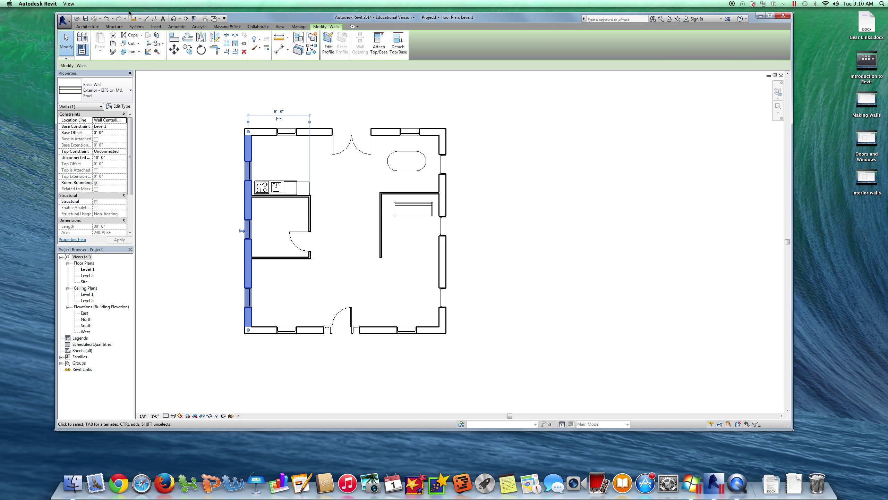
pyautogui.click(106, 21)
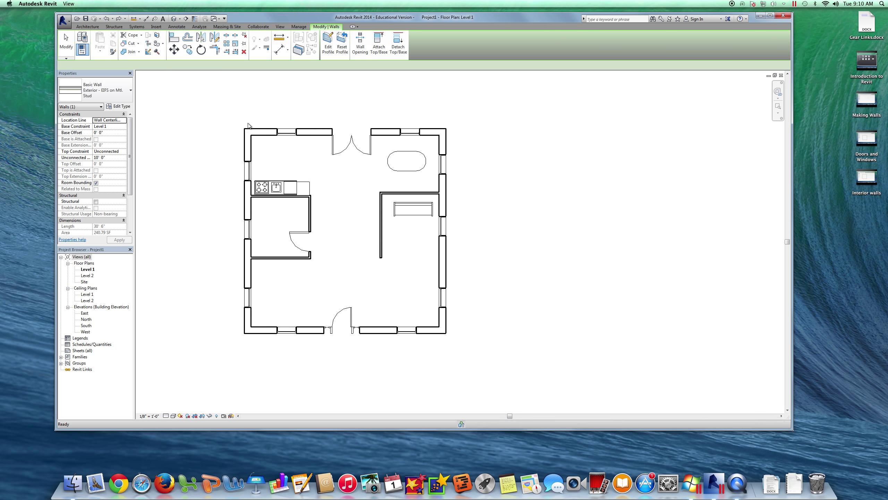
# - Move the west wall's northernmost window up, away from the kitchenette, to about 4' 6" from the north wall
pyautogui.click(249, 170)
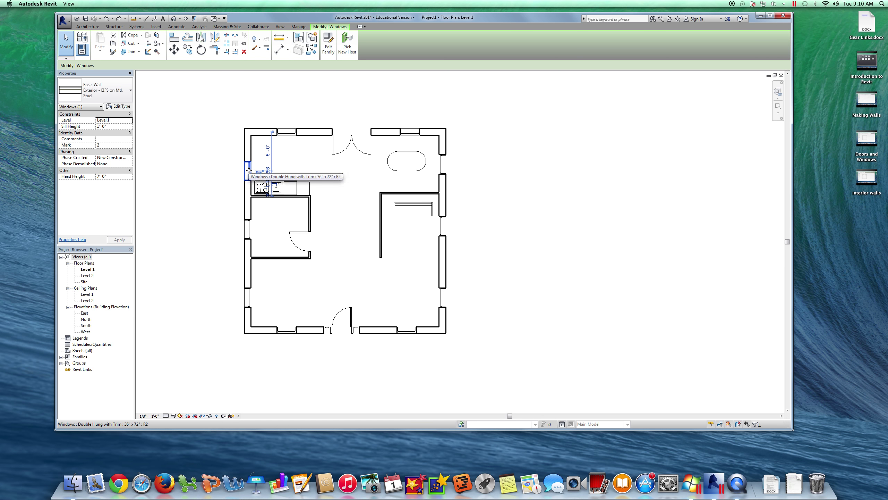
pyautogui.moveTo(249, 164); pyautogui.dragTo(249, 155)
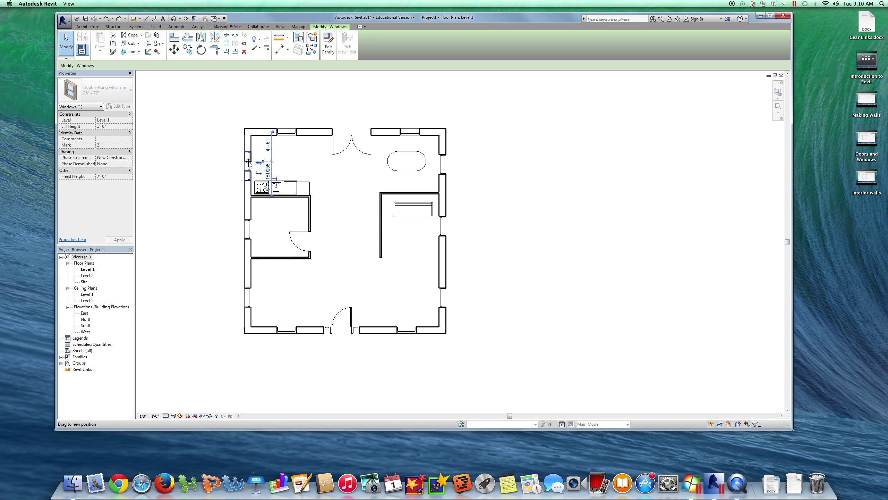
# - Start placing a component and browse the family library to Plumbing's Architectural Fixtures folder
pyautogui.click(188, 135)
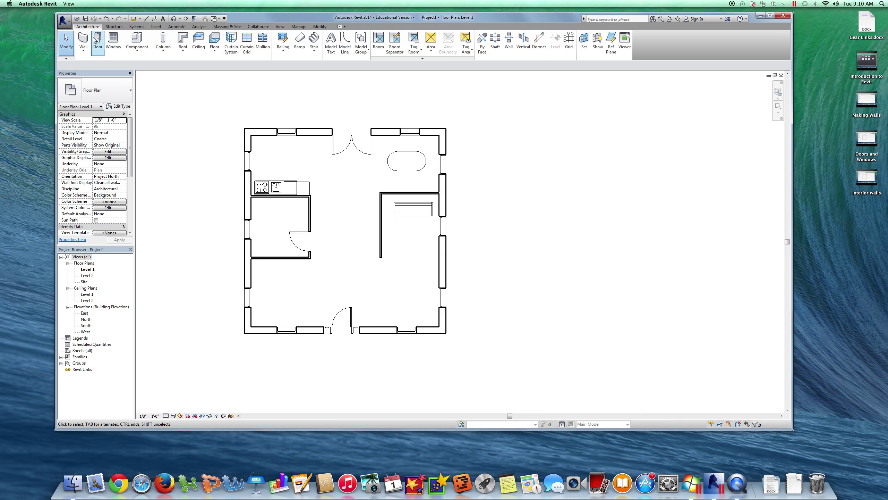
pyautogui.click(136, 40)
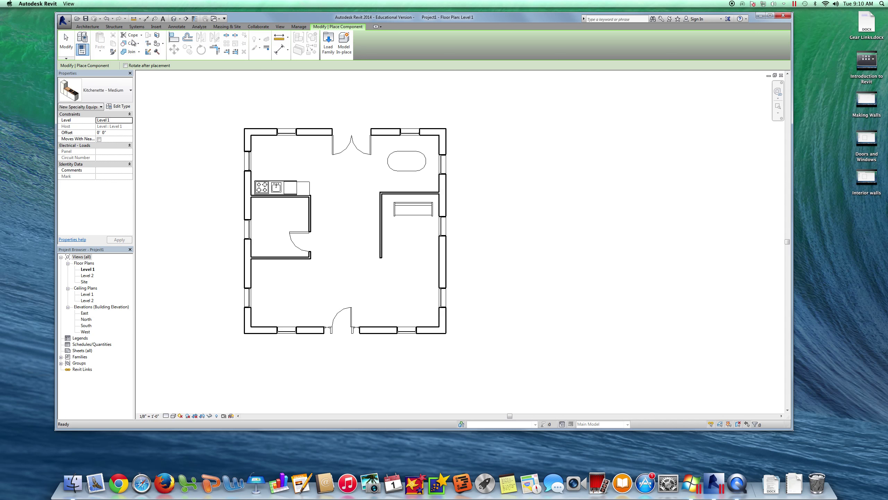
pyautogui.click(332, 39)
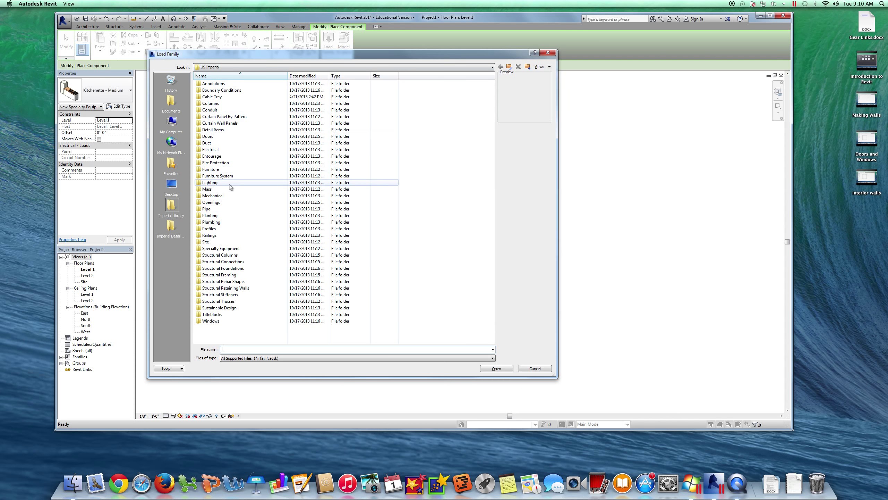
pyautogui.doubleClick(211, 223)
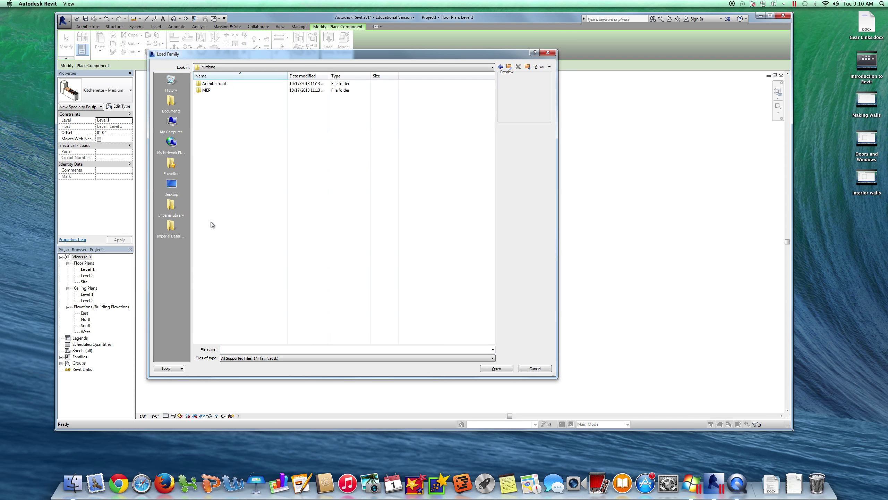
pyautogui.doubleClick(226, 84)
pyautogui.doubleClick(228, 84)
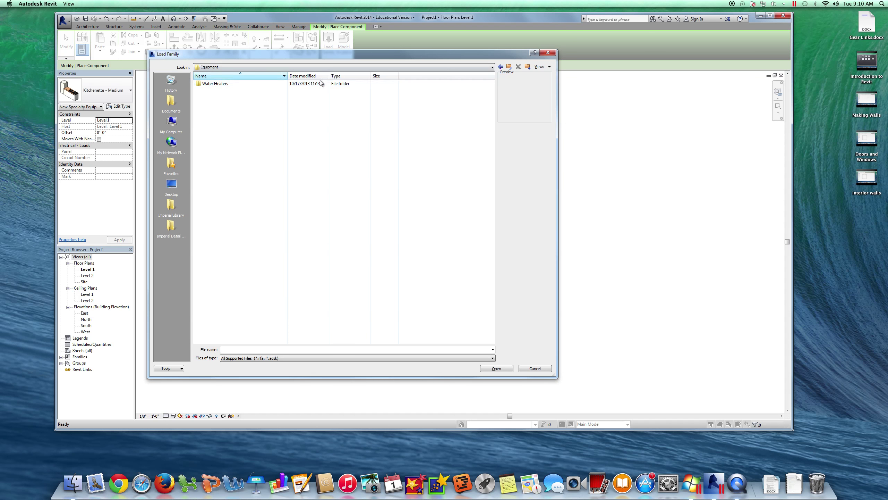
pyautogui.click(501, 67)
pyautogui.click(227, 90)
pyautogui.click(229, 91)
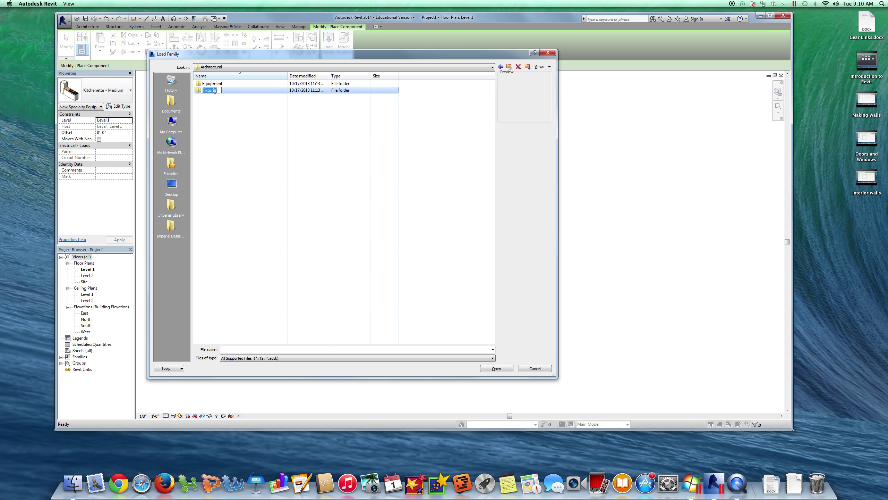
pyautogui.doubleClick(199, 90)
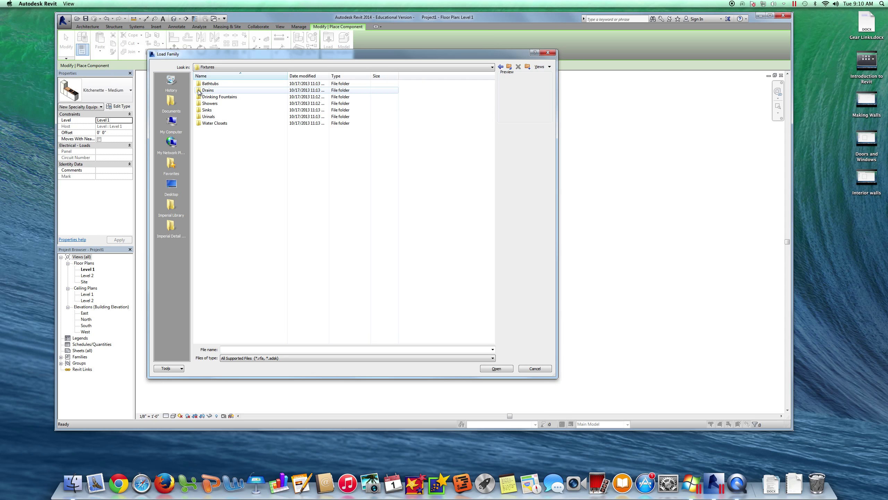
# - Preview Tub-2D and Tub-Free Standing-3D in the Bathtubs folder and load Tub-Free Standing-3D
pyautogui.doubleClick(217, 83)
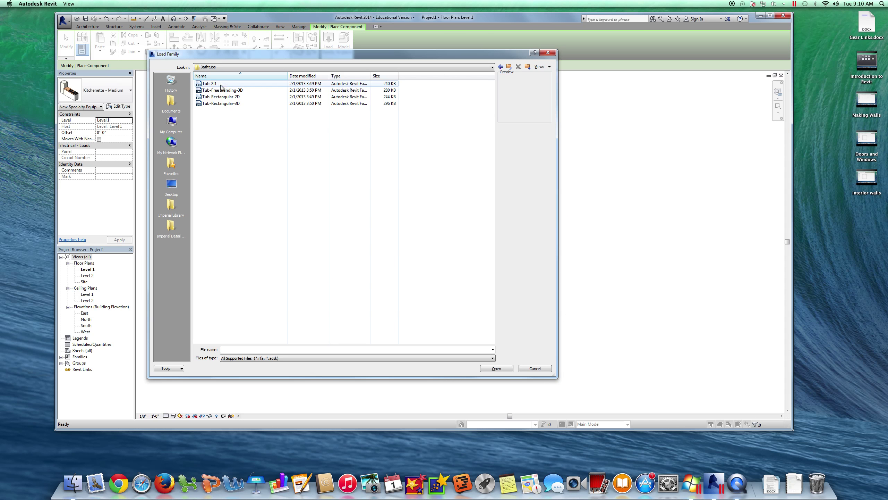
pyautogui.click(223, 85)
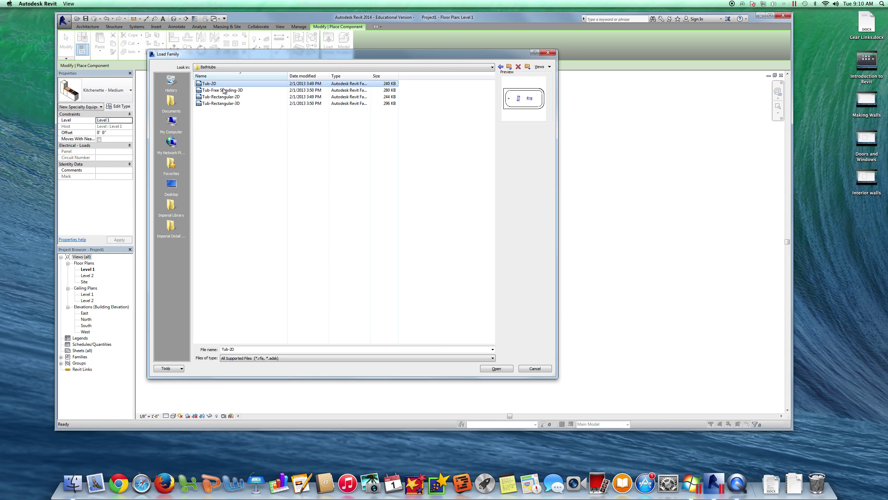
pyautogui.click(224, 91)
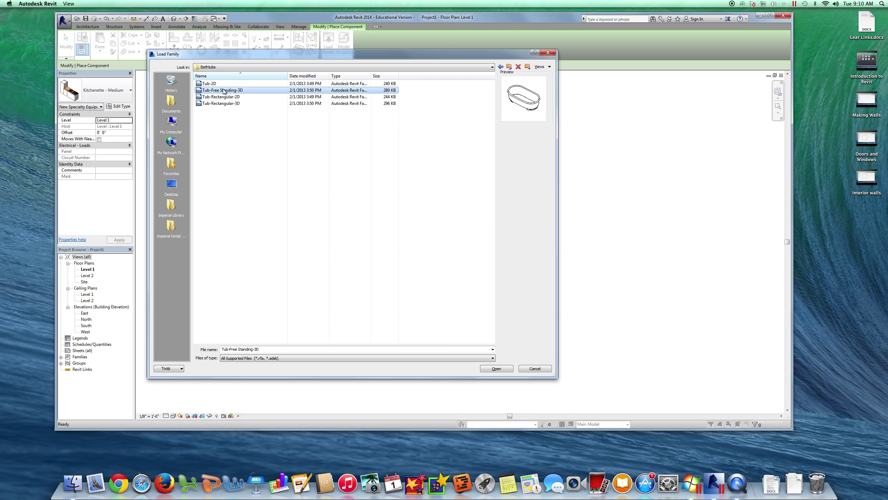
pyautogui.click(496, 369)
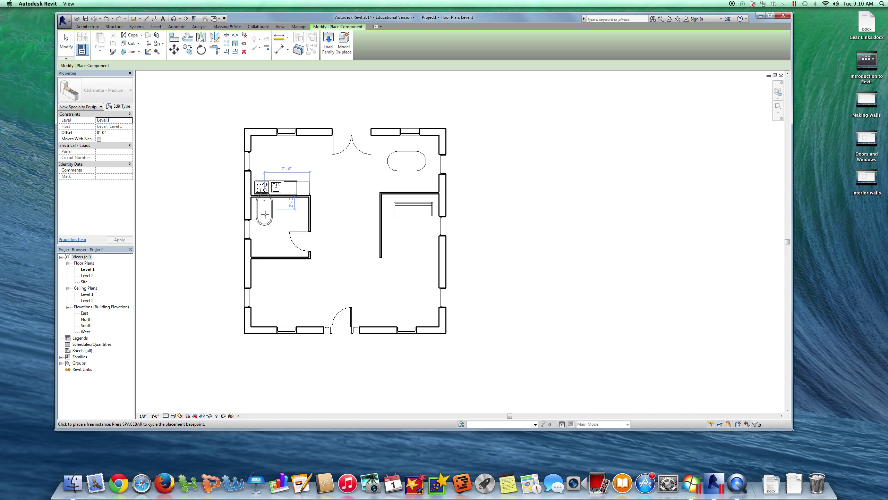
# - Place one 30" x 60" free-standing tub upright along the west side of the small west room and finish placing components
pyautogui.click(265, 218)
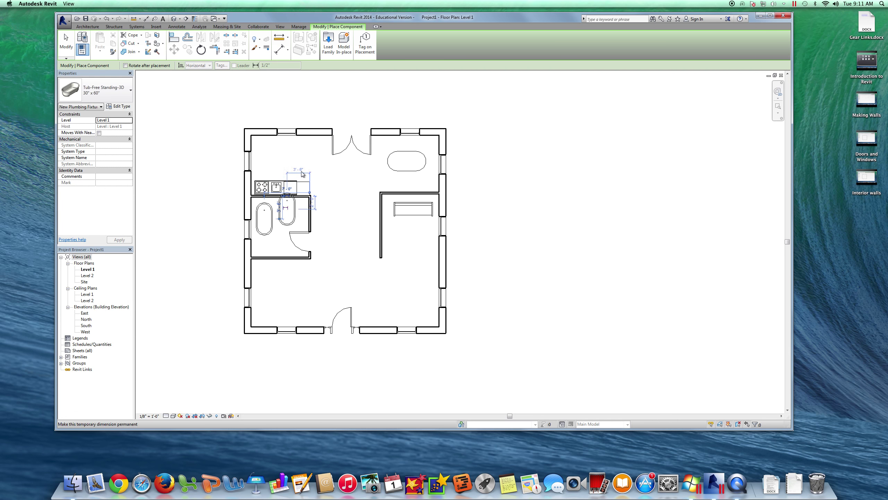
pyautogui.press('Escape')
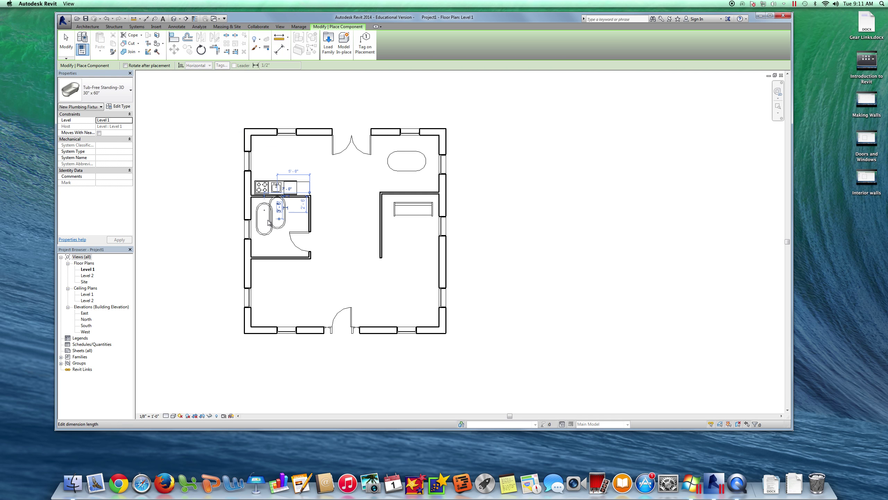
pyautogui.click(266, 218)
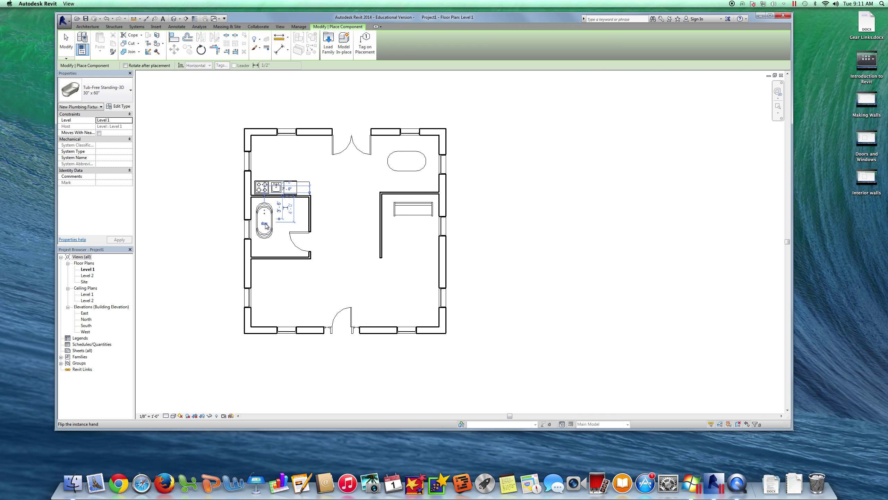
pyautogui.click(265, 224)
pyautogui.click(66, 41)
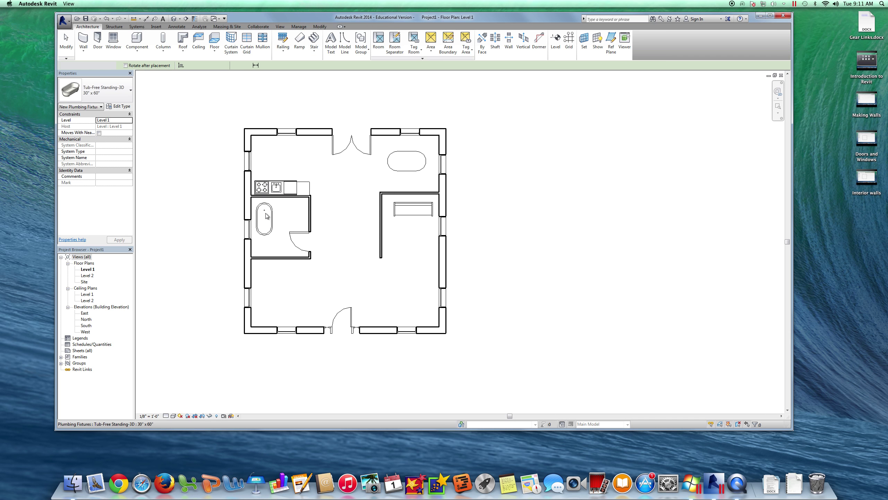
# - Rotate the free-standing tub 90° about its centre so its long side runs east-west
pyautogui.click(266, 225)
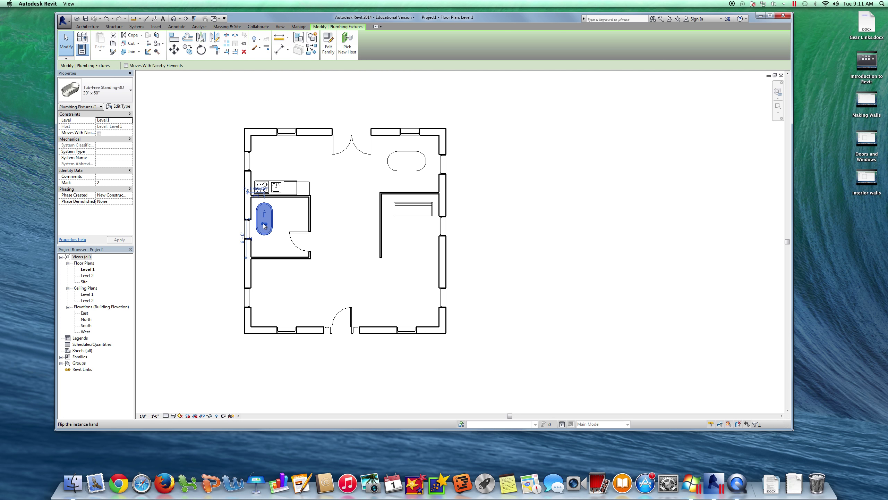
pyautogui.click(266, 225)
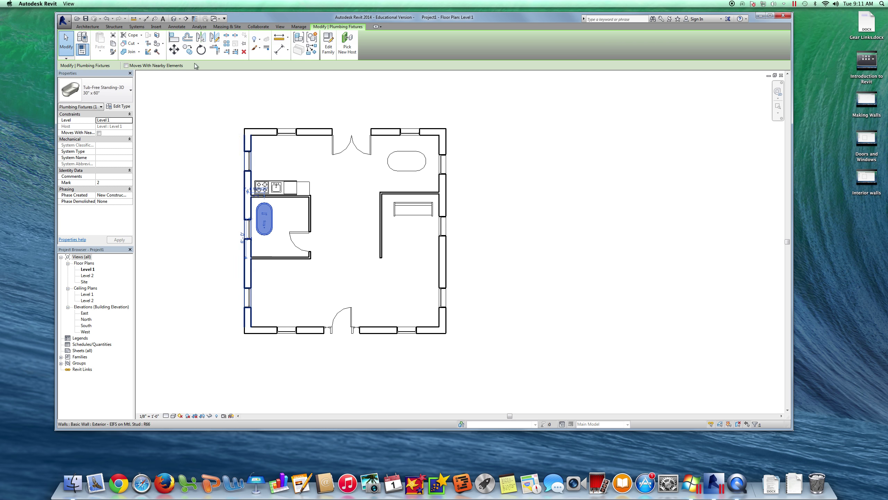
pyautogui.click(201, 49)
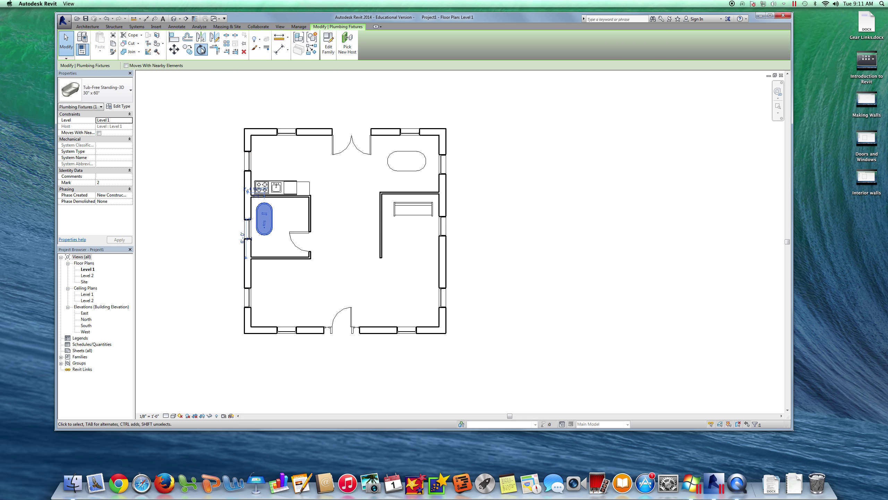
pyautogui.click(264, 151)
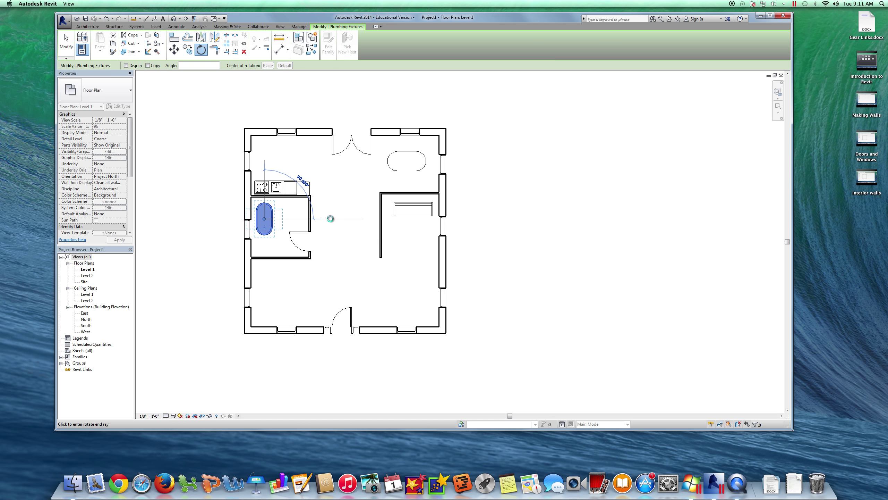
pyautogui.click(330, 218)
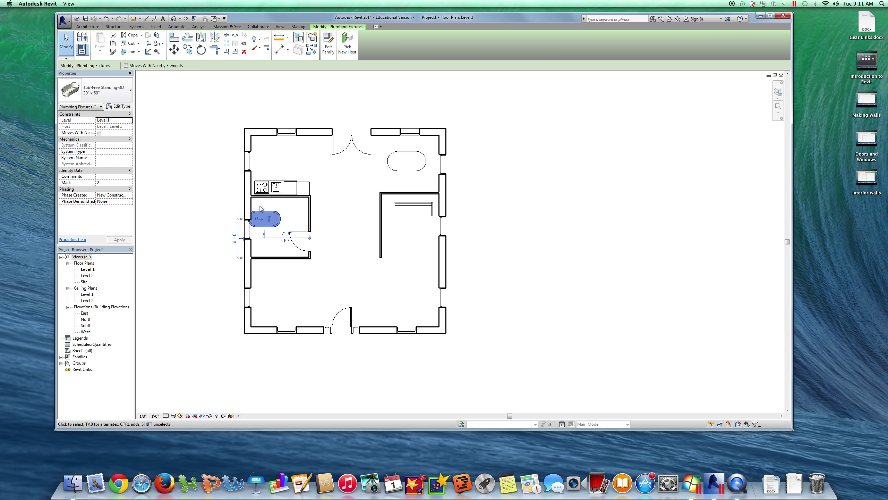
pyautogui.press('Escape')
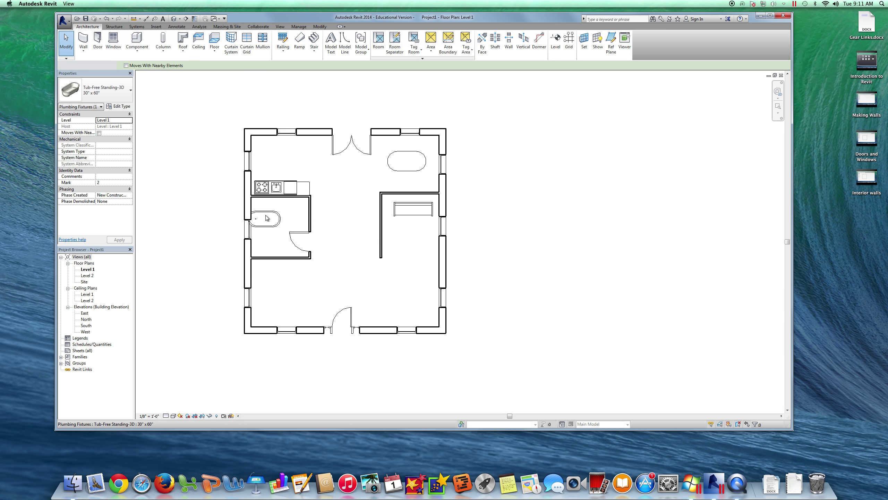
# - Move the rotated tub up and to the east, near the small west room's north partition and clear of the exterior wall
pyautogui.click(268, 218)
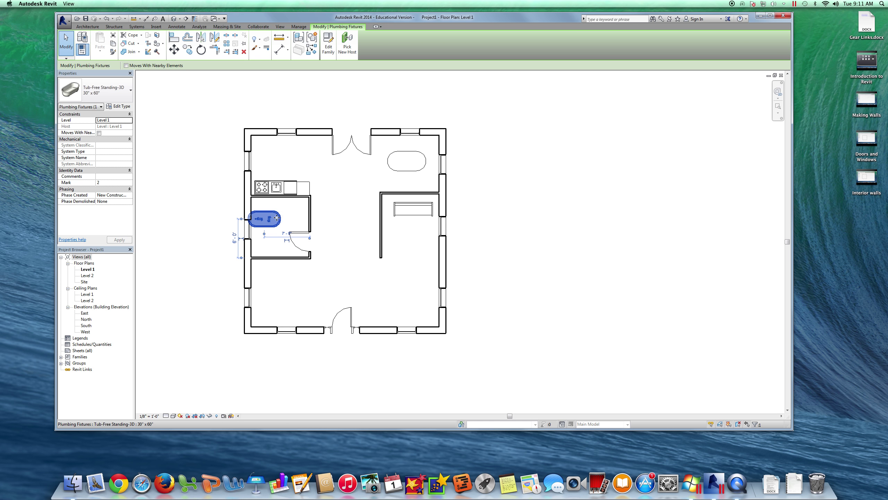
pyautogui.moveTo(287, 213); pyautogui.dragTo(286, 207)
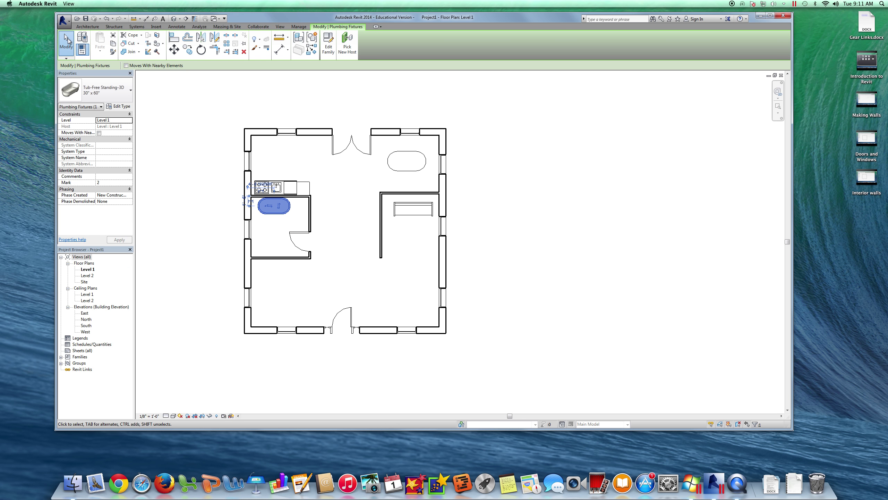
pyautogui.click(66, 41)
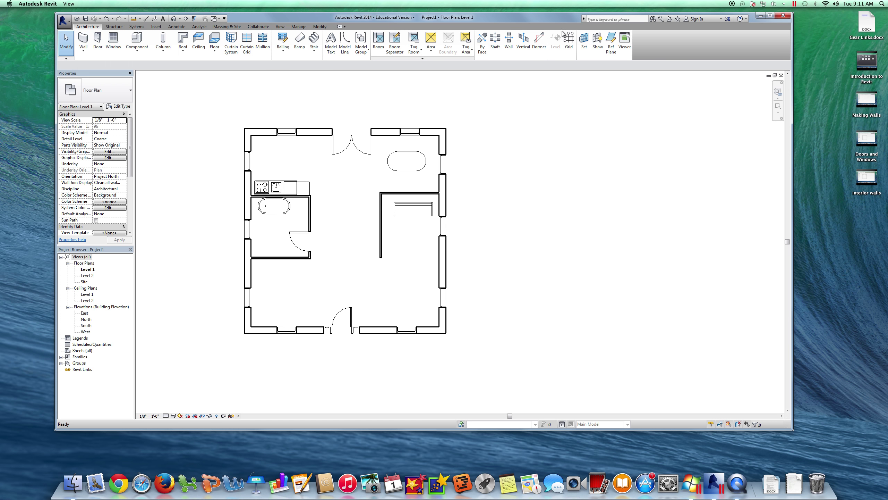